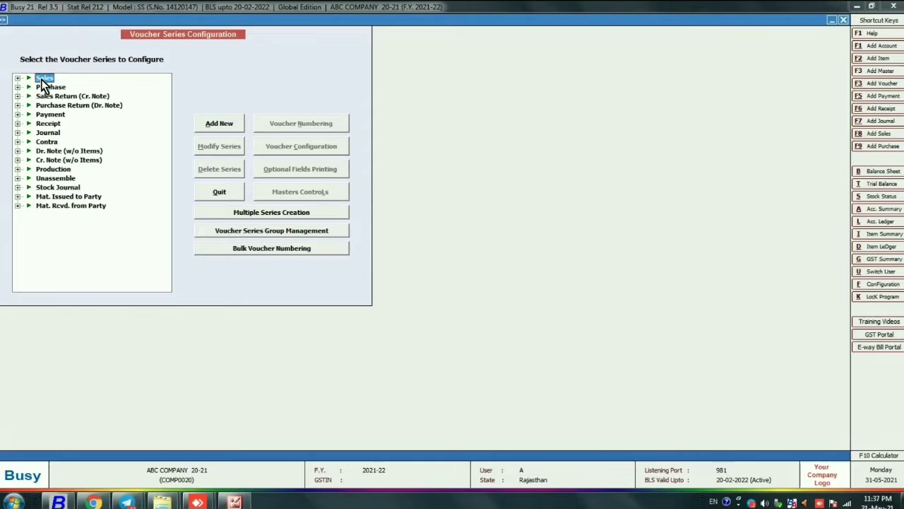
Open the voucher configuration of the Main sales series and set the number of optional fields to 1
{"action": "double_click", "coordinate": [44, 79]}
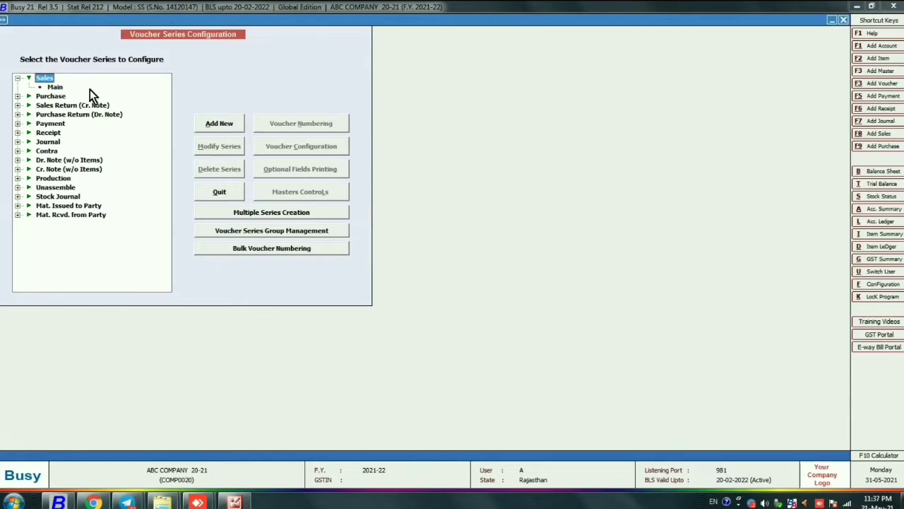
{"action": "left_click", "coordinate": [53, 88]}
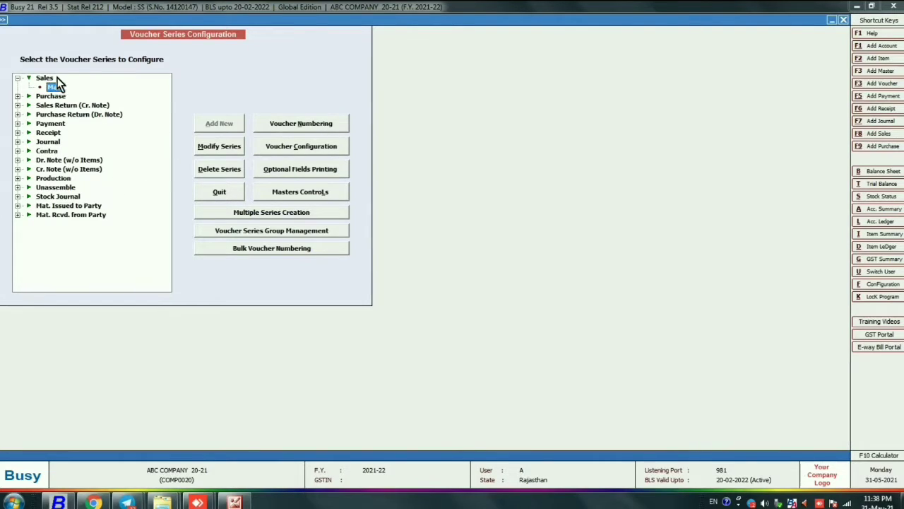
{"action": "left_click", "coordinate": [285, 152]}
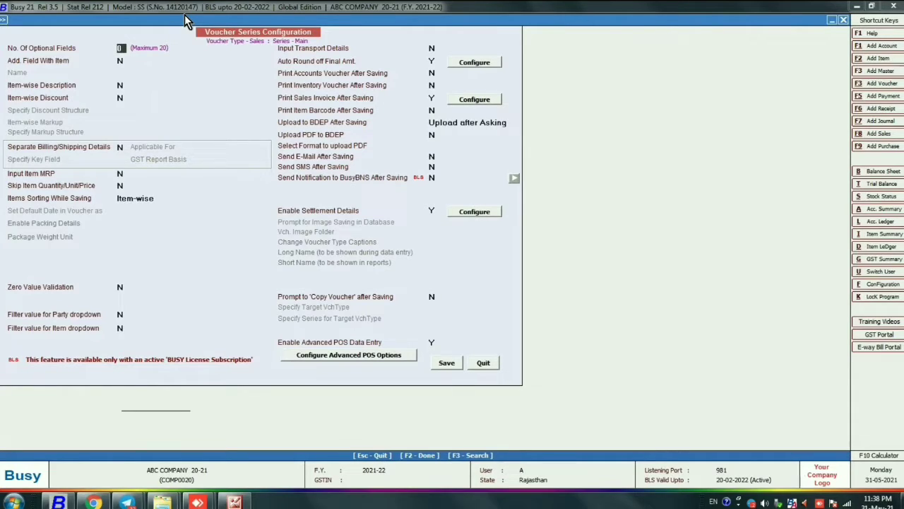
{"action": "type", "text": "1"}
{"action": "key", "text": "Return"}
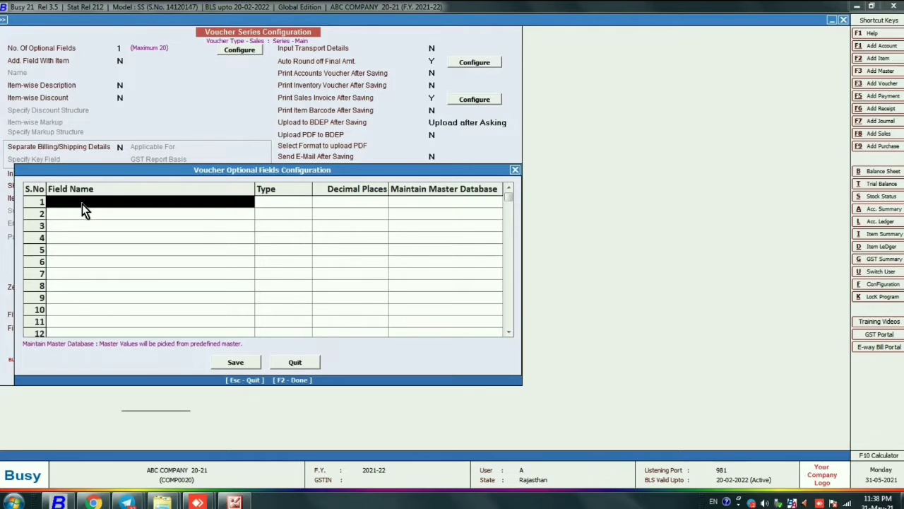
Define the optional field "Short Narration" as Text without a master database, and save the Main series configuration
{"action": "type", "text": "Short Narration"}
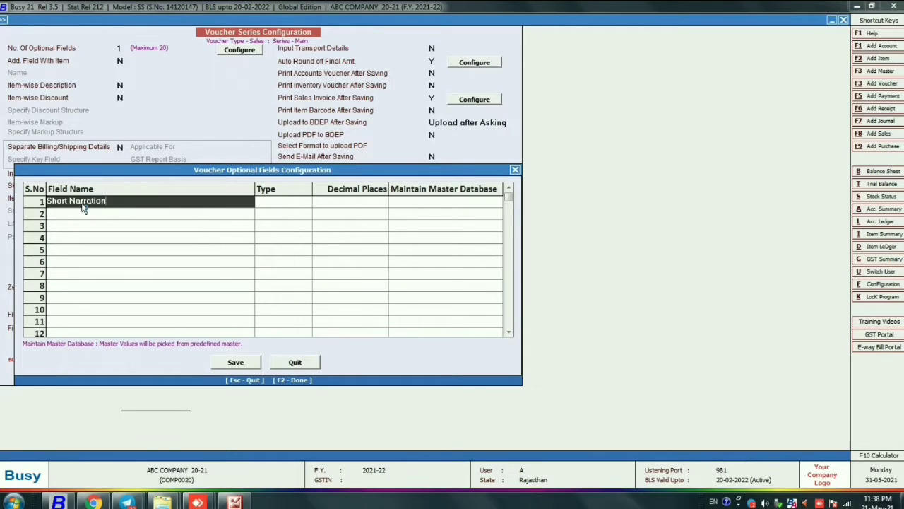
{"action": "key", "text": "Return"}
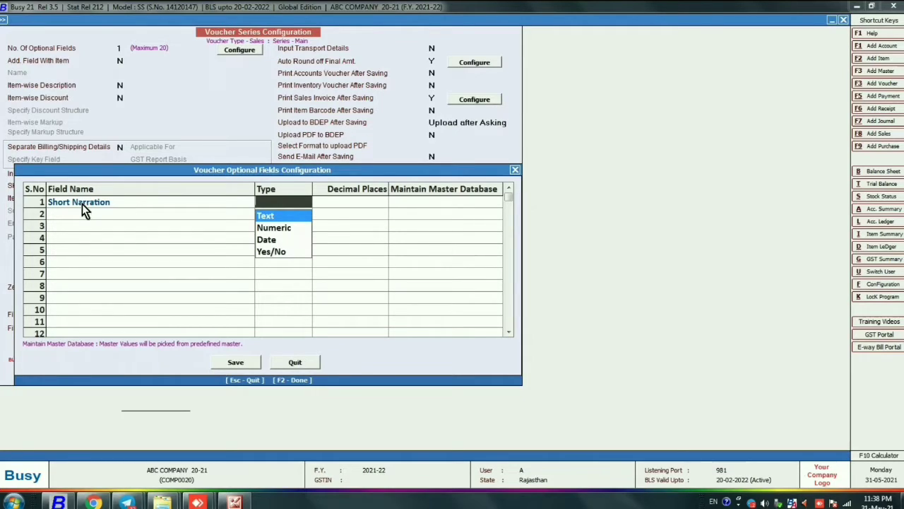
{"action": "key", "text": "Down"}
{"action": "key", "text": "Up"}
{"action": "key", "text": "Return"}
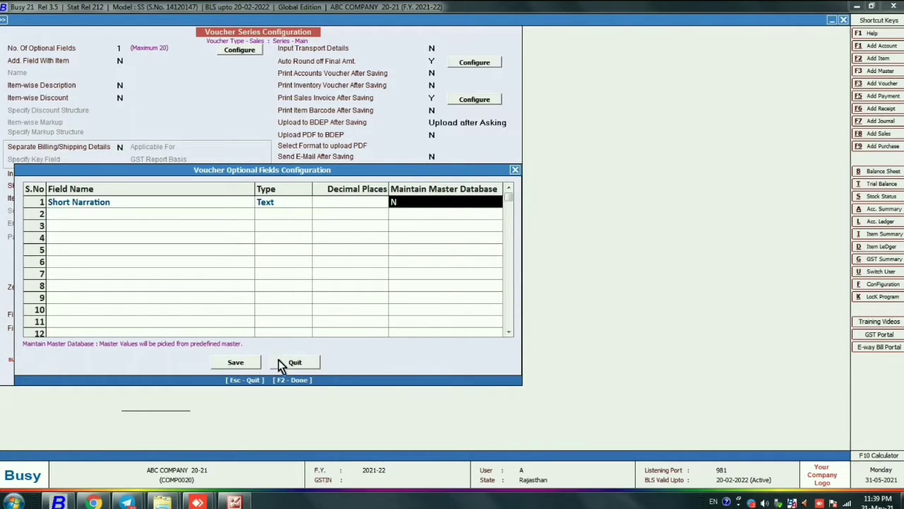
{"action": "left_click", "coordinate": [234, 363]}
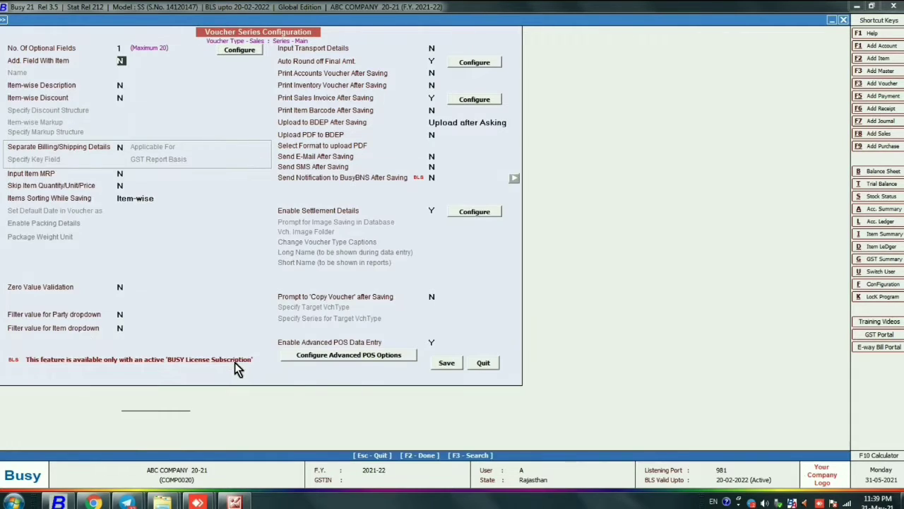
{"action": "left_click", "coordinate": [447, 364]}
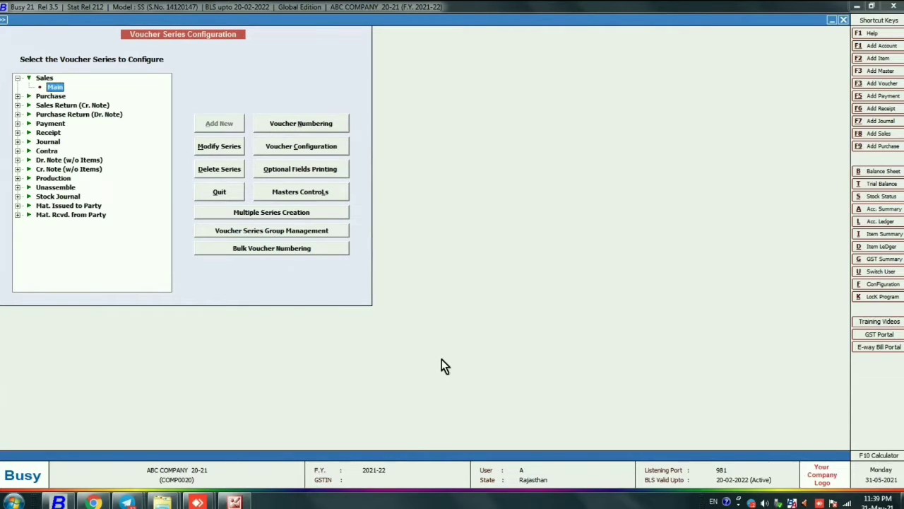
{"action": "key", "text": "Escape"}
{"action": "key", "text": "Escape"}
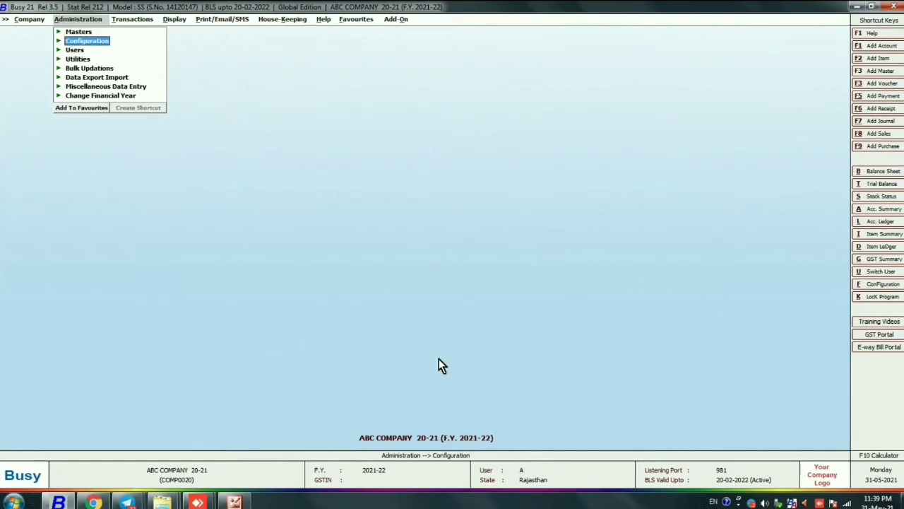
Start a new sales voucher in the Main series for the party JAGDAMBA MOBILE SHOP
{"action": "key", "text": "Escape"}
{"action": "key", "text": "Right"}
{"action": "key", "text": "Return"}
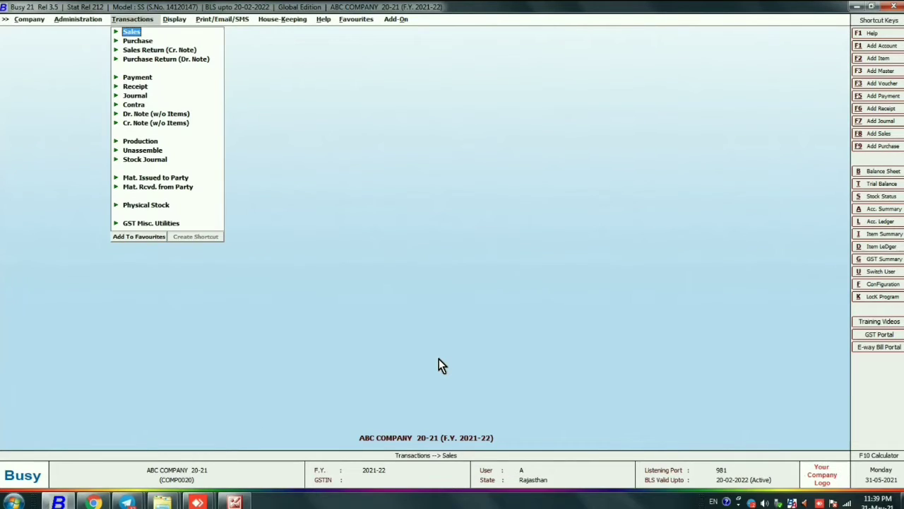
{"action": "key", "text": "Right"}
{"action": "key", "text": "Return"}
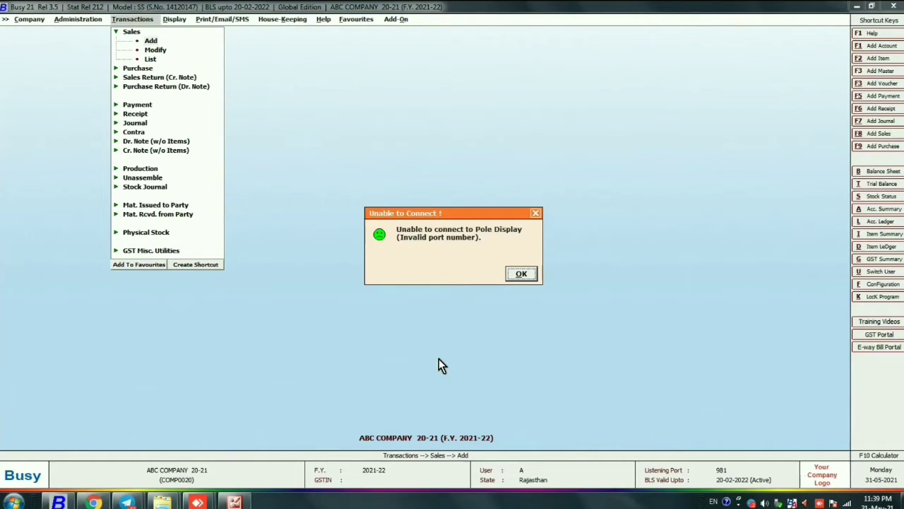
{"action": "key", "text": "Return"}
{"action": "key", "text": "Return"}
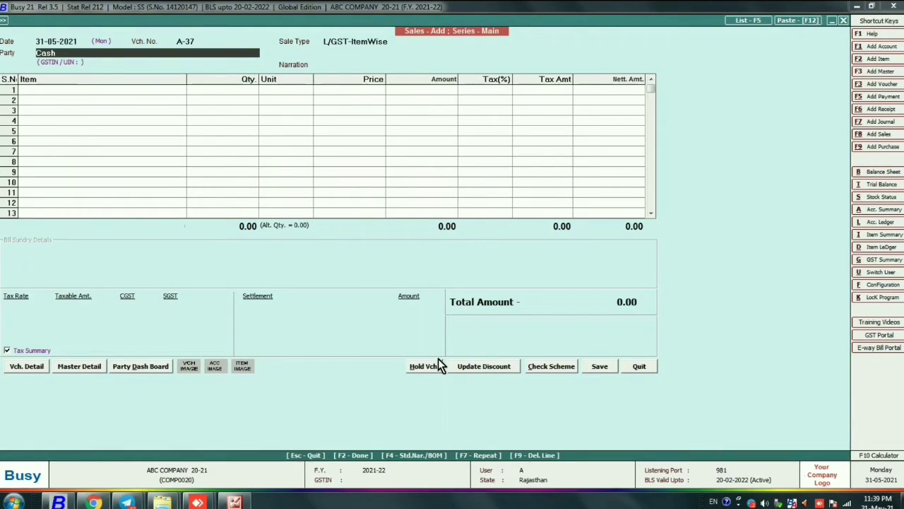
{"action": "type", "text": "jag"}
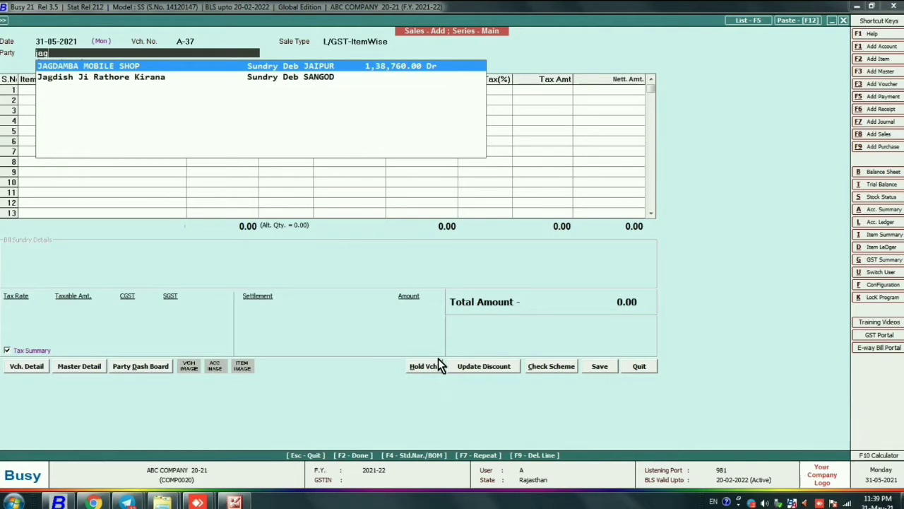
{"action": "key", "text": "Return"}
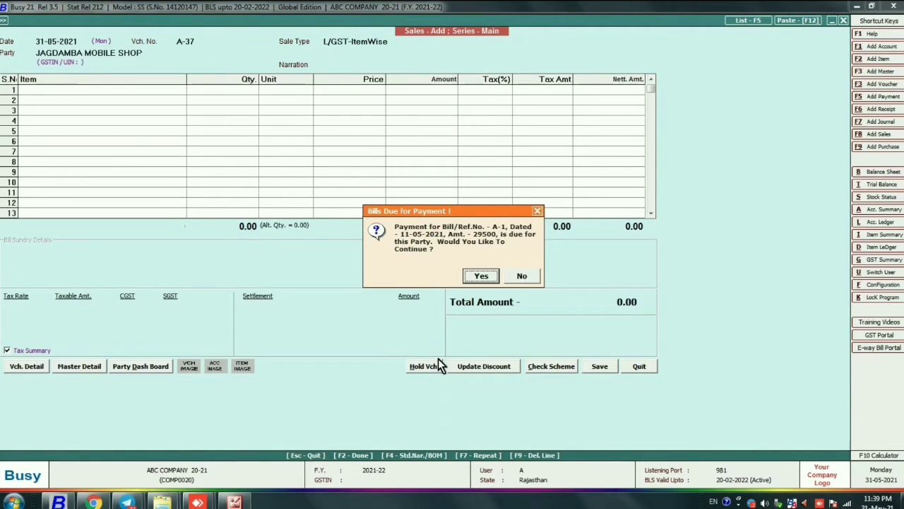
{"action": "key", "text": "Return"}
{"action": "key", "text": "Return"}
Add the item Computer to the first voucher line with a quantity of 2 sets at the default price
{"action": "key", "text": "Down"}
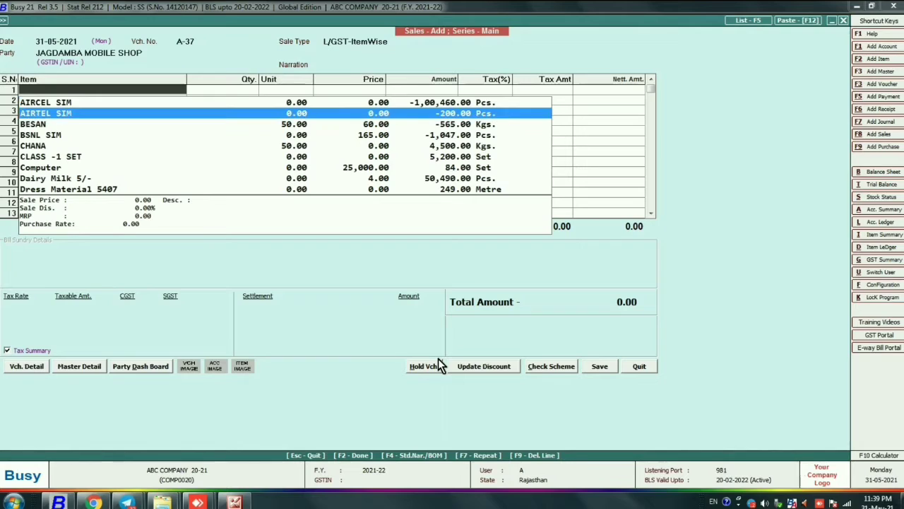
{"action": "key", "text": "Down"}
{"action": "key", "text": "Down"}
{"action": "key", "text": "Down"}
{"action": "key", "text": "Down"}
{"action": "key", "text": "Down"}
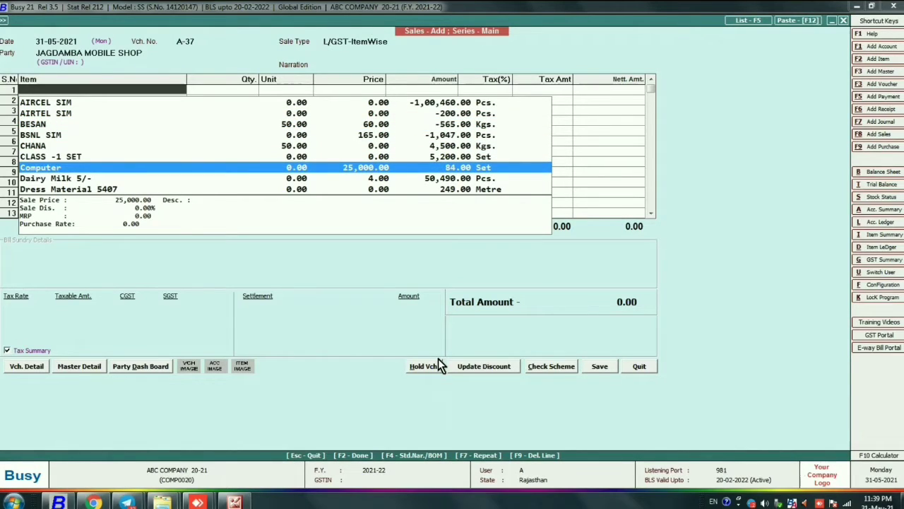
{"action": "key", "text": "Return"}
{"action": "key", "text": "Escape"}
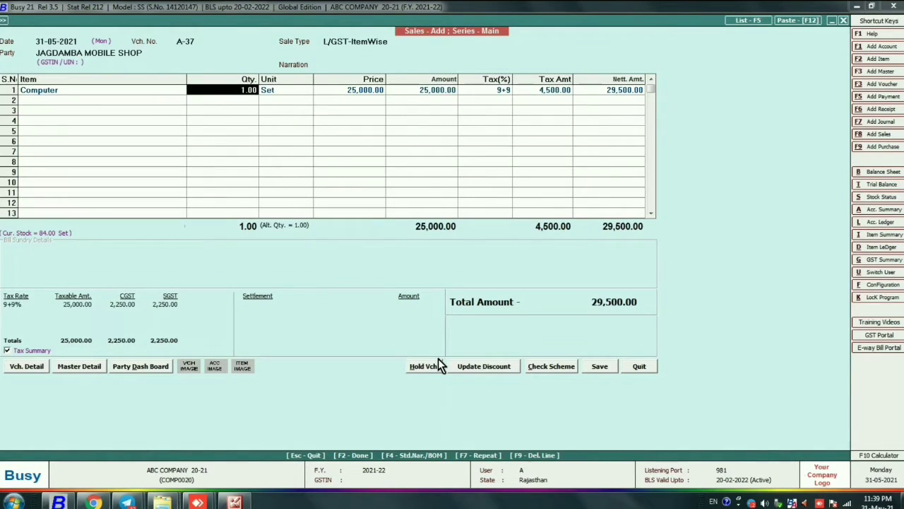
{"action": "type", "text": "2"}
{"action": "key", "text": "Return"}
{"action": "key", "text": "Return"}
{"action": "key", "text": "Return"}
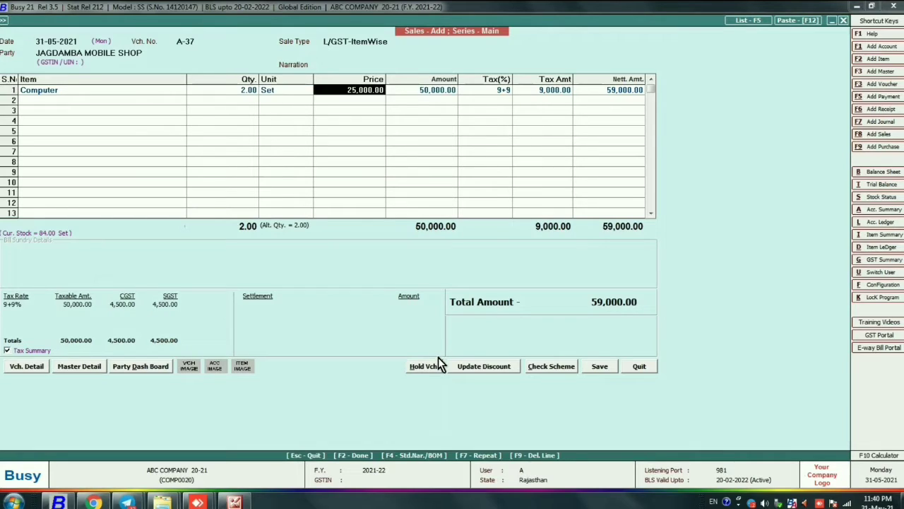
Enter "2 Computer" as the voucher's Short Narration optional field
{"action": "key", "text": "F2"}
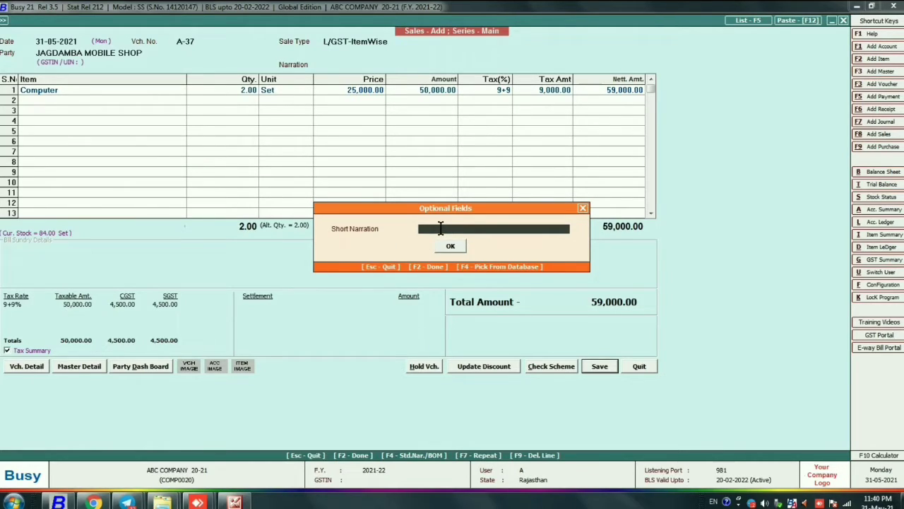
{"action": "type", "text": "2 computer"}
{"action": "key", "text": "Return"}
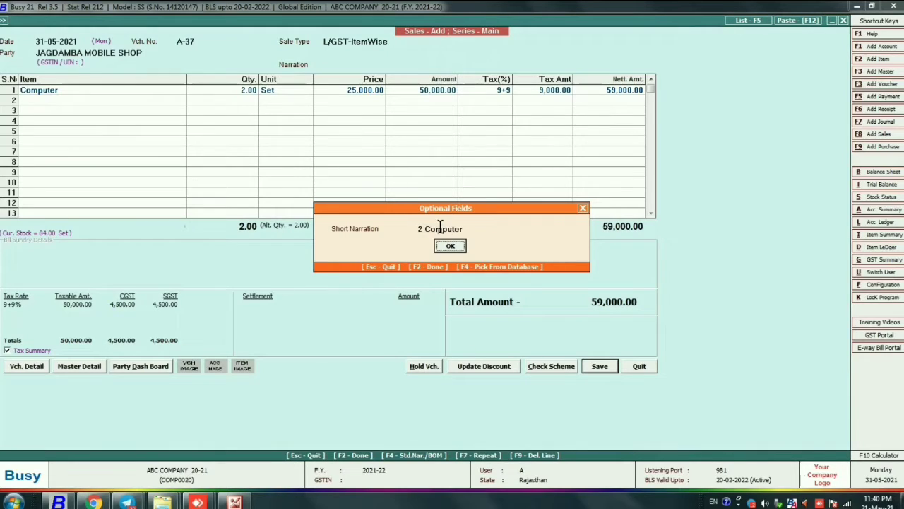
{"action": "left_click", "coordinate": [448, 247]}
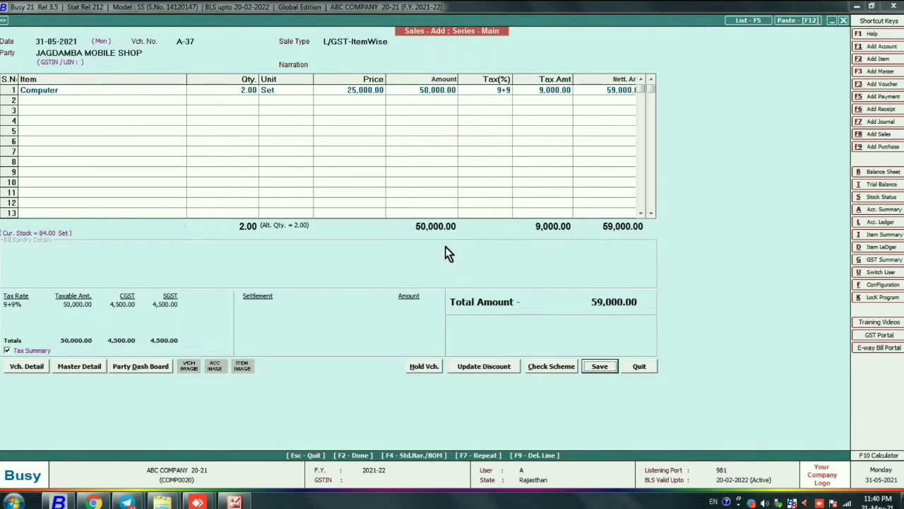
Set the Cash and SBI BANK settlement amounts to 0 and debit the full 59,000 to the party
{"action": "key", "text": "F2"}
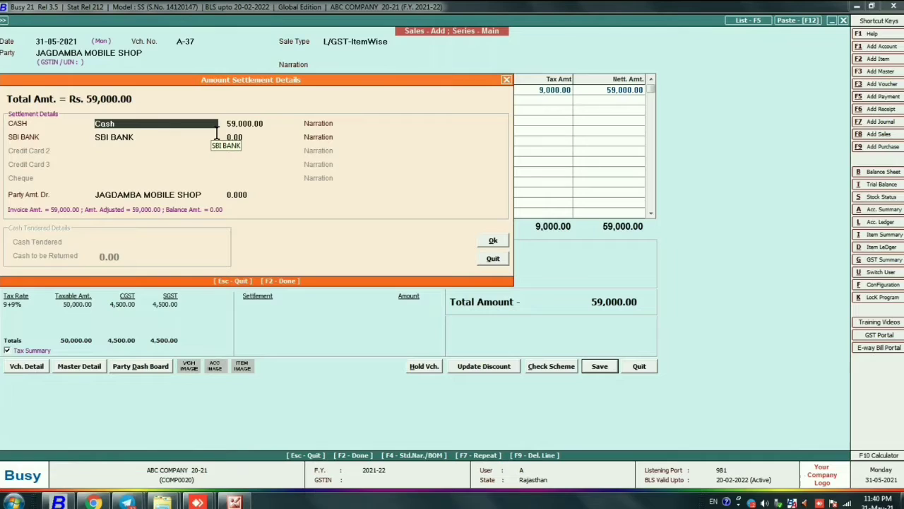
{"action": "key", "text": "Return"}
{"action": "type", "text": "0"}
{"action": "key", "text": "Return"}
{"action": "key", "text": "Return"}
{"action": "type", "text": "00"}
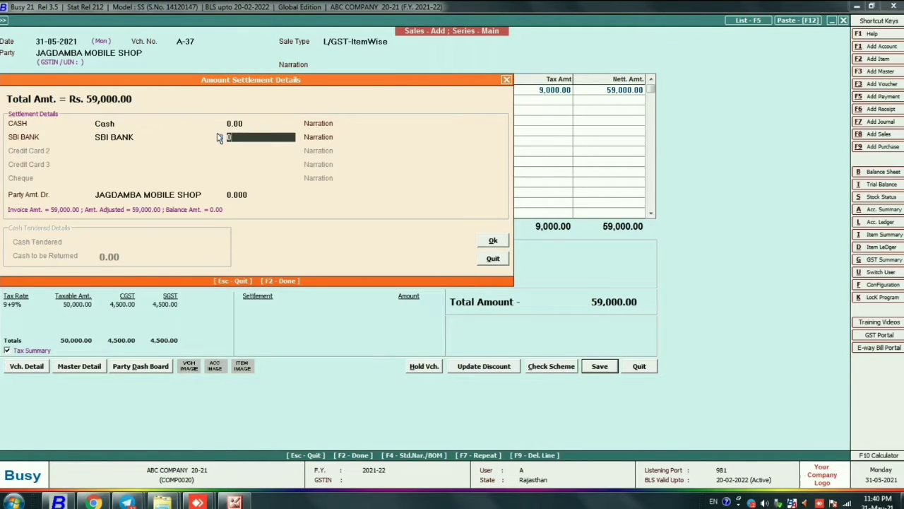
{"action": "key", "text": "Return"}
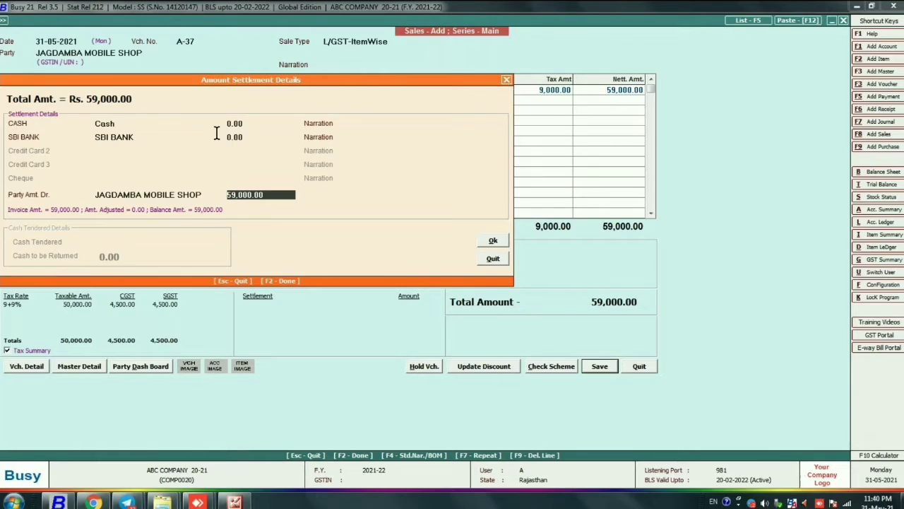
{"action": "key", "text": "Return"}
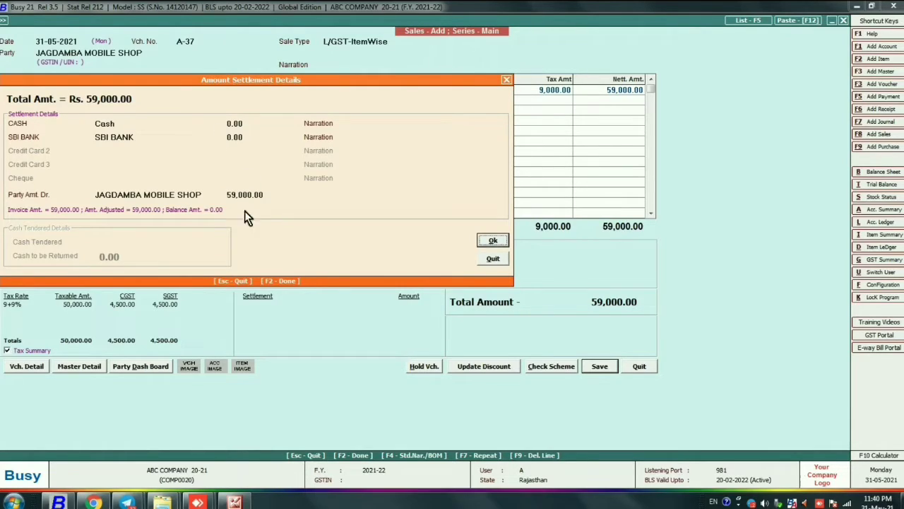
{"action": "left_click", "coordinate": [491, 241]}
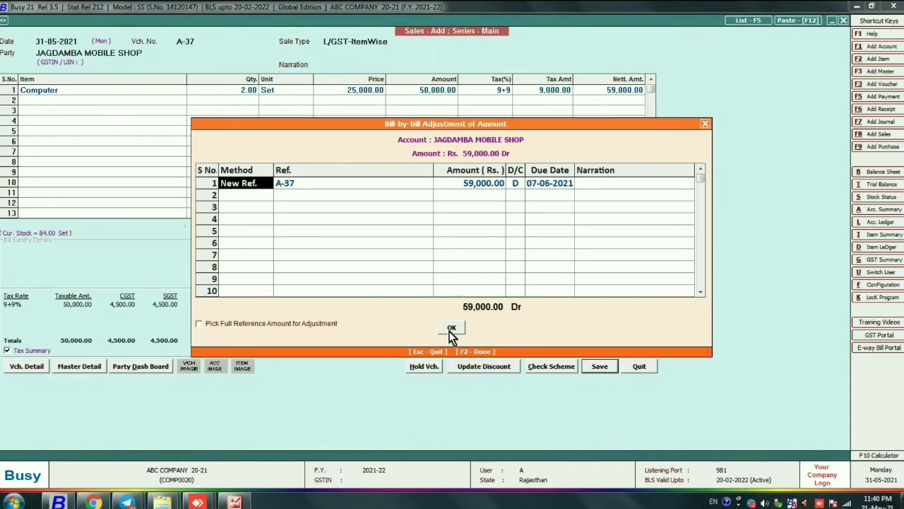
Accept the bill-by-bill adjustment as new reference A-37 for 59,000 and save the sales voucher
{"action": "key", "text": "Return"}
{"action": "key", "text": "Return"}
{"action": "key", "text": "Return"}
{"action": "key", "text": "Return"}
{"action": "key", "text": "Return"}
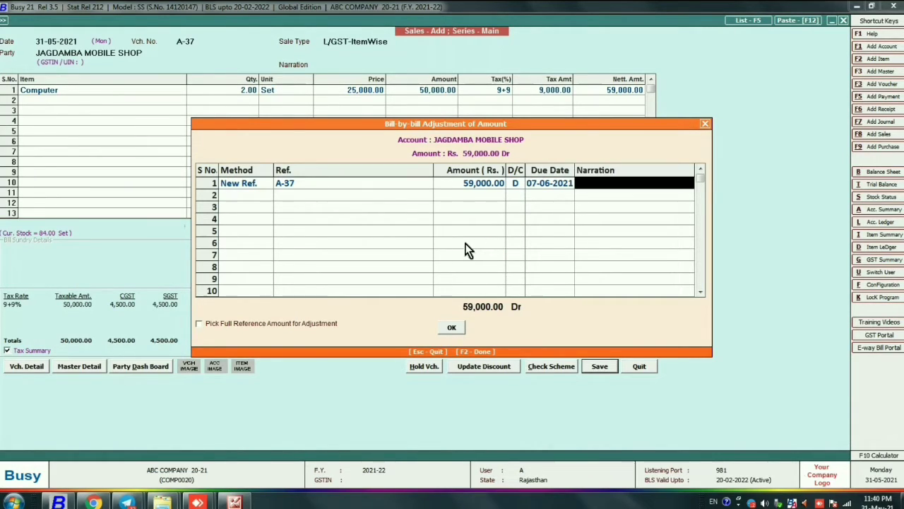
{"action": "left_click", "coordinate": [452, 328]}
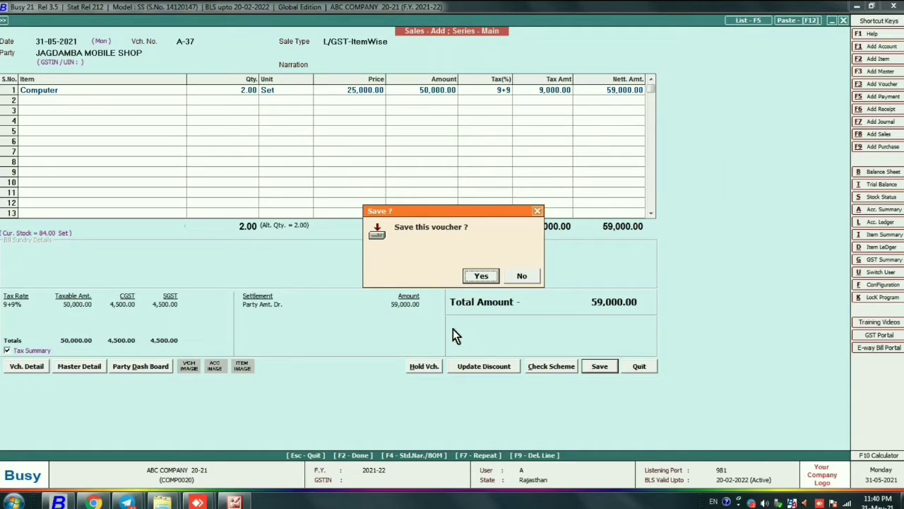
{"action": "left_click", "coordinate": [477, 277]}
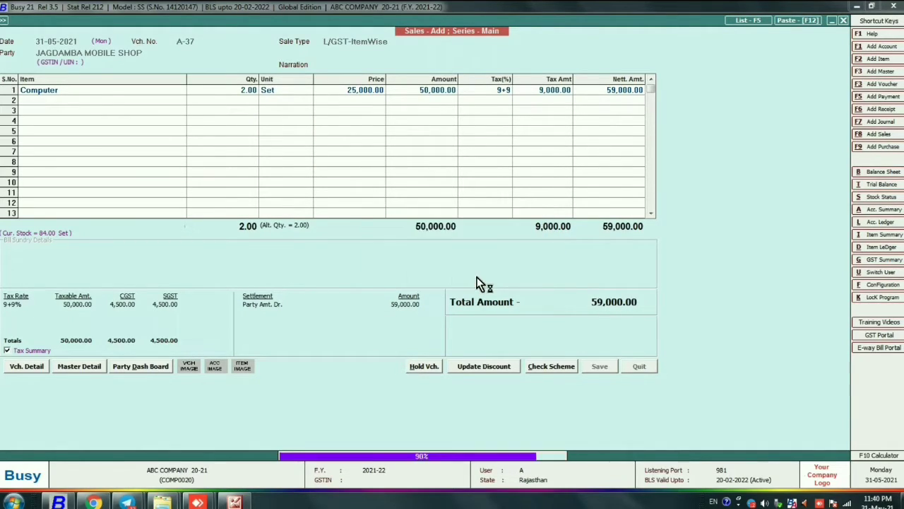
{"action": "left_click", "coordinate": [477, 276]}
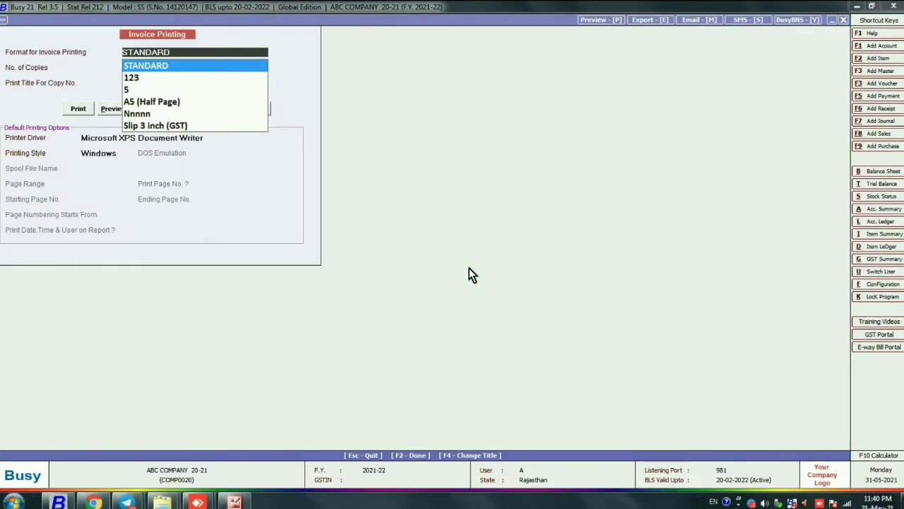
Preview the invoice in the STANDARD format, check the Short Narration on it, and close the preview
{"action": "key", "text": "Return"}
{"action": "key", "text": "Return"}
{"action": "key", "text": "Return"}
{"action": "key", "text": "Return"}
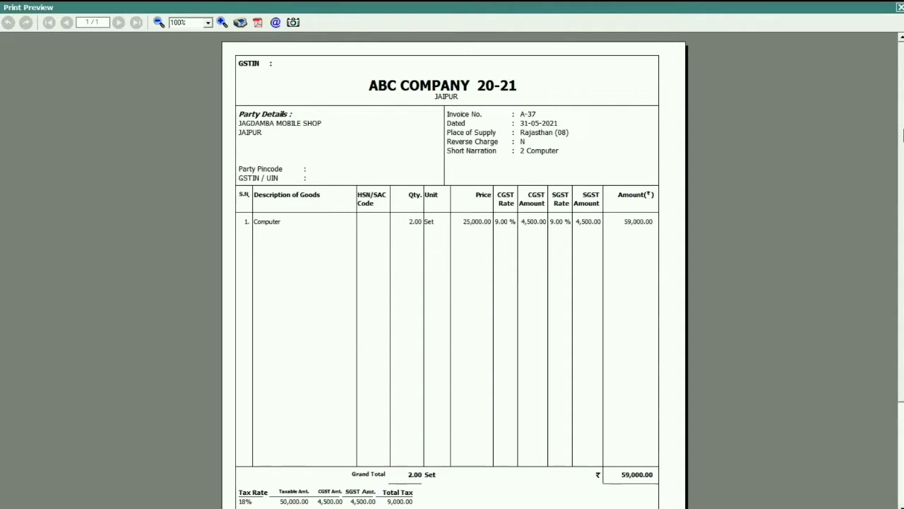
{"action": "scroll", "coordinate": [902, 134], "scroll_direction": "down", "scroll_amount": 1}
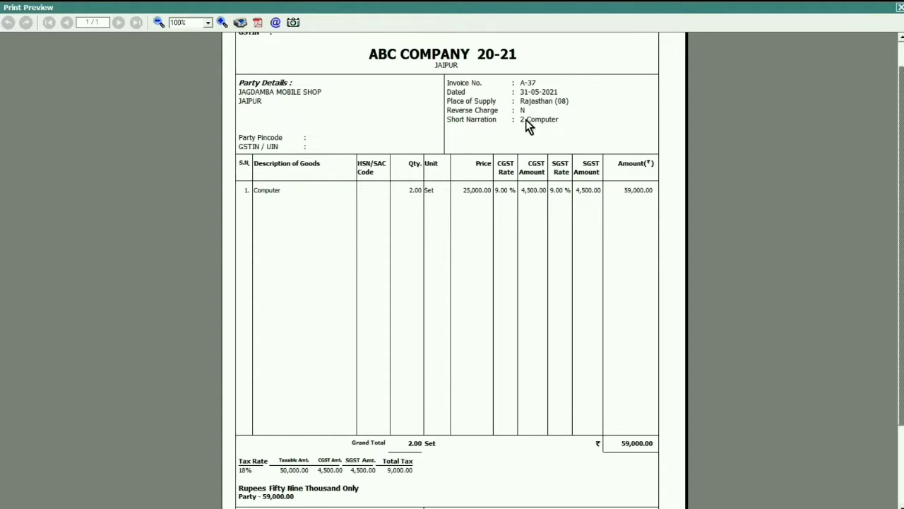
{"action": "left_click", "coordinate": [899, 8]}
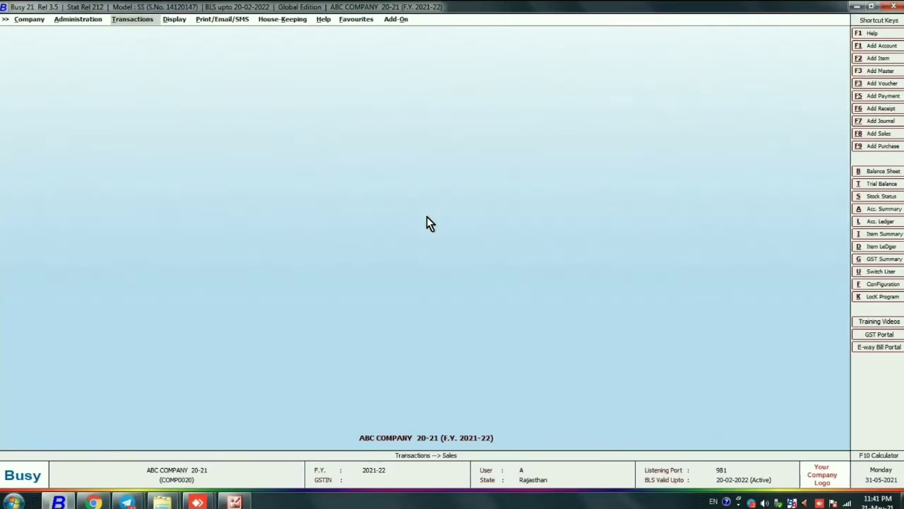
Open the standard invoice printing configuration for the Sales Invoice
{"action": "key", "text": "Return"}
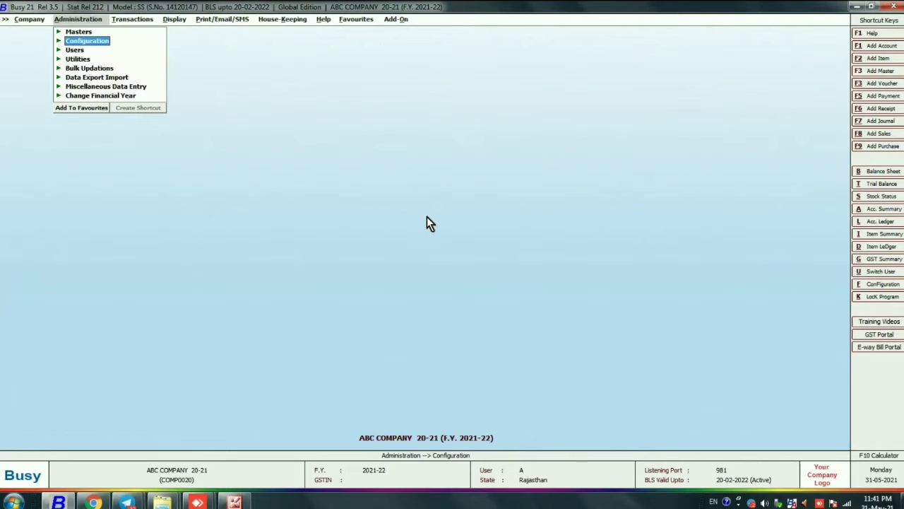
{"action": "key", "text": "Return"}
{"action": "key", "text": "Down"}
{"action": "key", "text": "Down"}
{"action": "key", "text": "Down"}
{"action": "key", "text": "Down"}
{"action": "key", "text": "Down"}
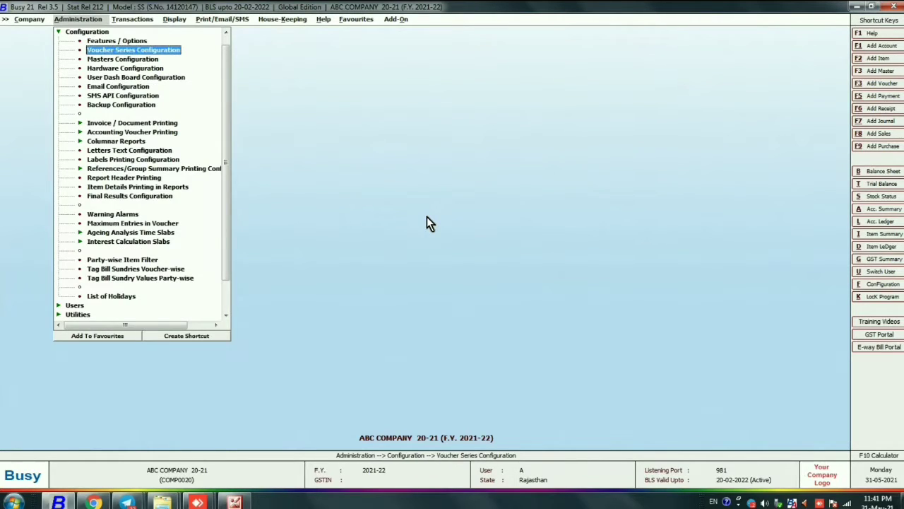
{"action": "key", "text": "Down"}
{"action": "key", "text": "Down"}
{"action": "key", "text": "Down"}
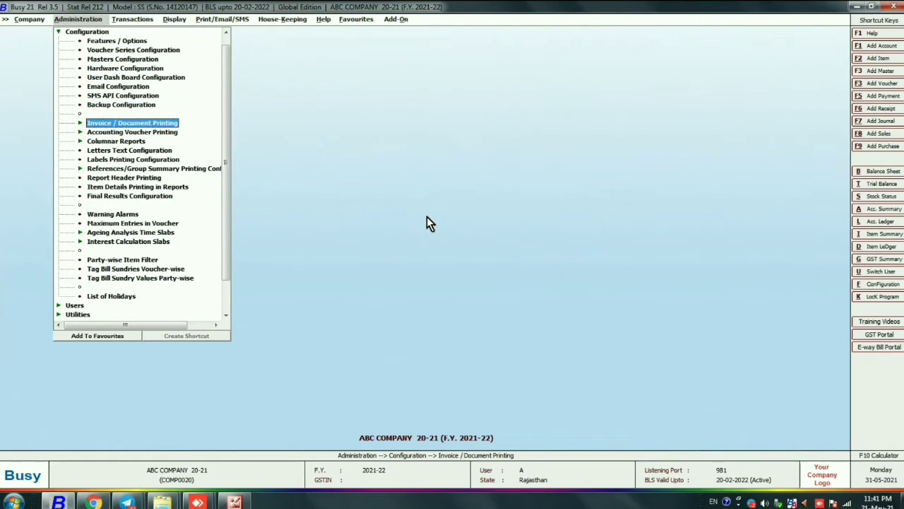
{"action": "left_click", "coordinate": [132, 123]}
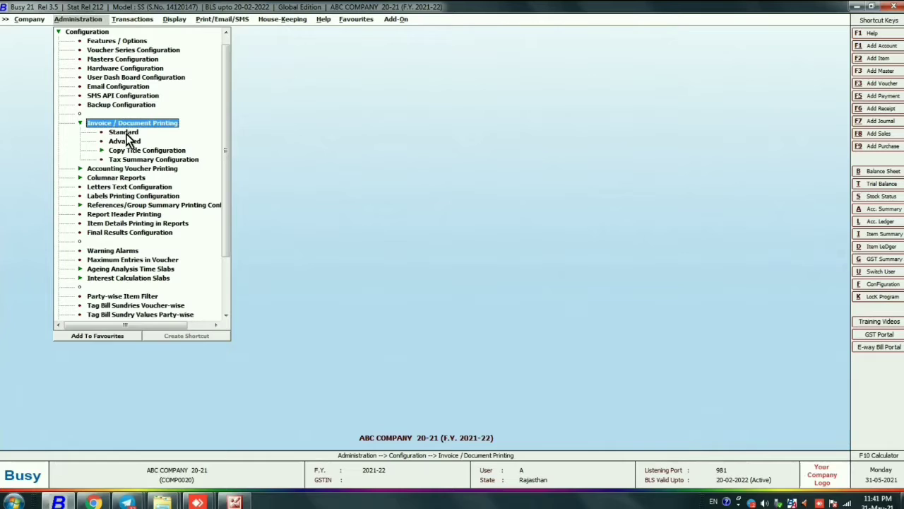
{"action": "left_click", "coordinate": [124, 132]}
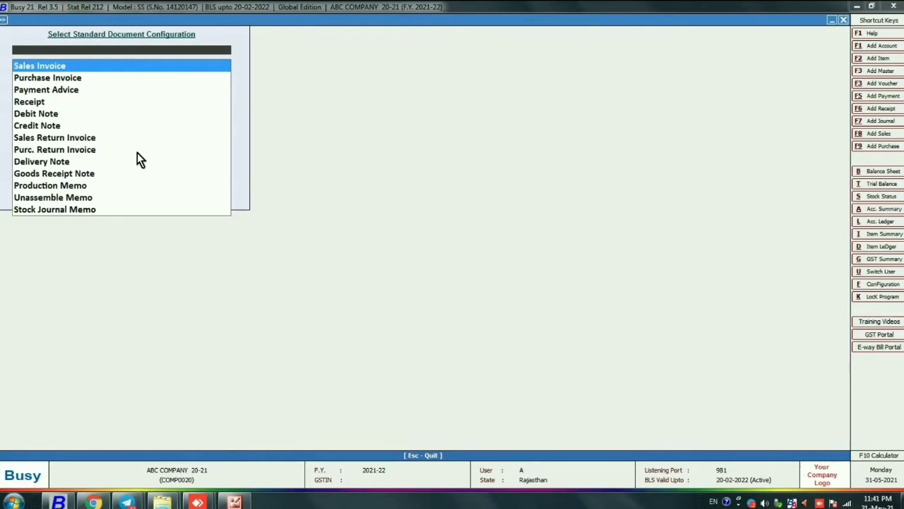
{"action": "key", "text": "Return"}
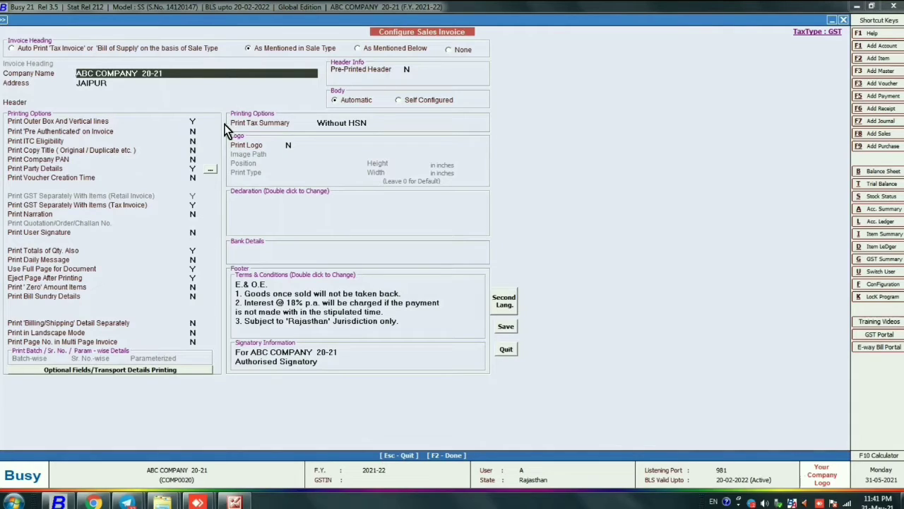
Exclude Optional Field 1 from the printed documents, then save and close the Sales Invoice configuration
{"action": "left_click", "coordinate": [106, 369]}
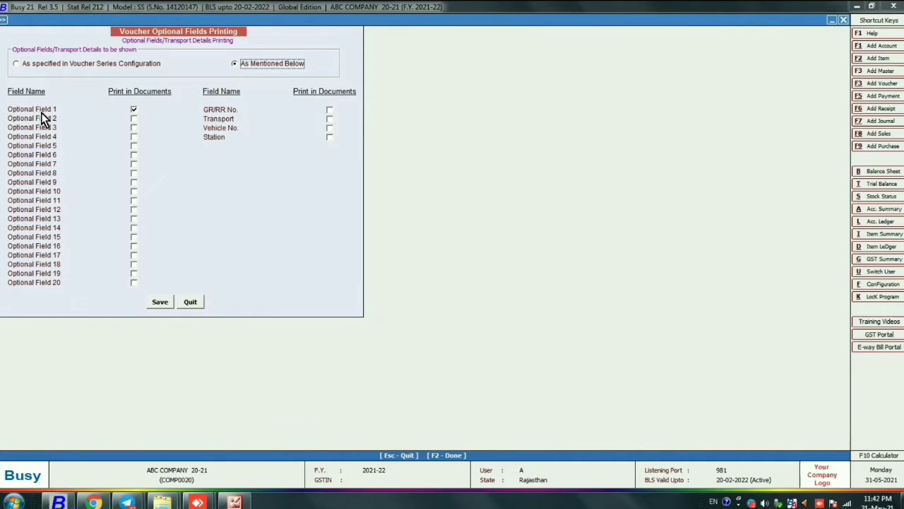
{"action": "left_click", "coordinate": [135, 111]}
{"action": "left_click", "coordinate": [135, 112]}
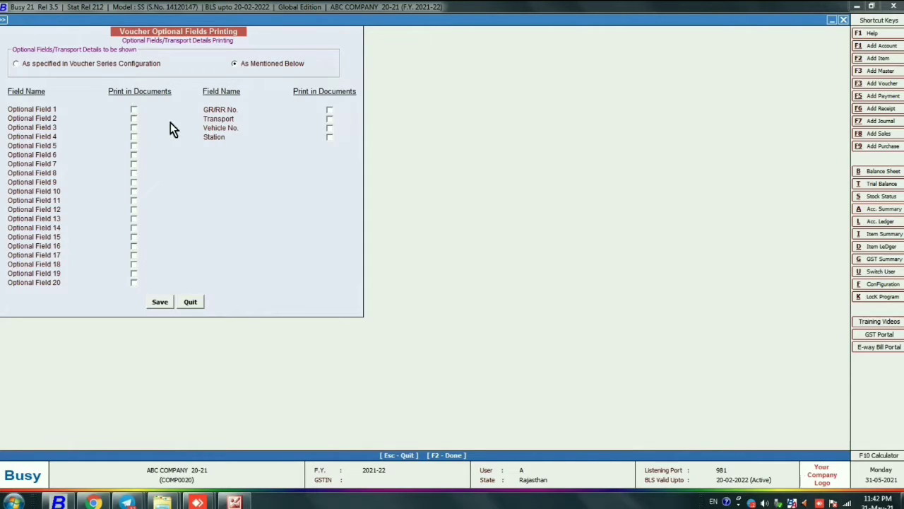
{"action": "left_click", "coordinate": [158, 302]}
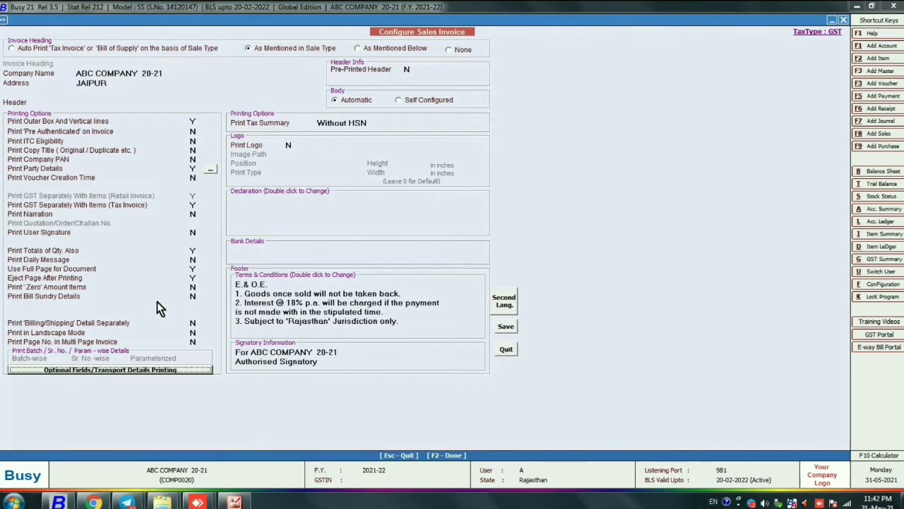
{"action": "left_click", "coordinate": [505, 327]}
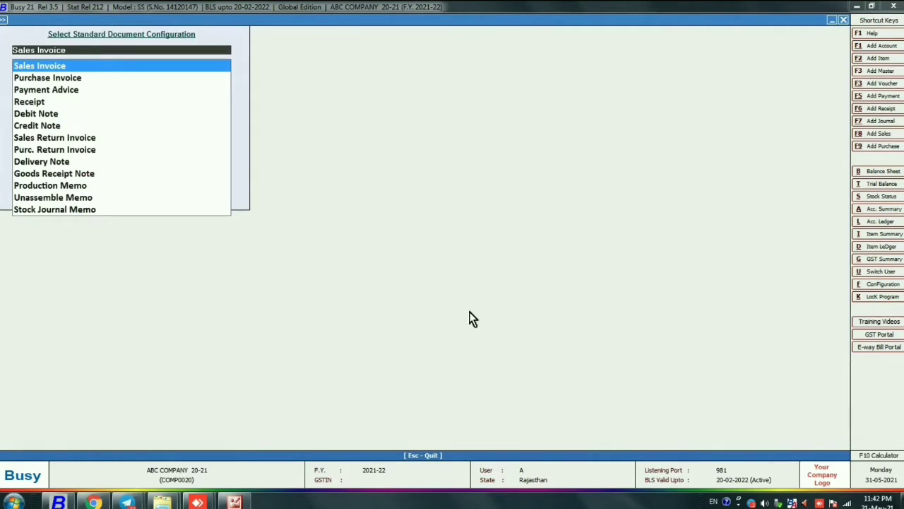
{"action": "key", "text": "Escape"}
{"action": "key", "text": "Escape"}
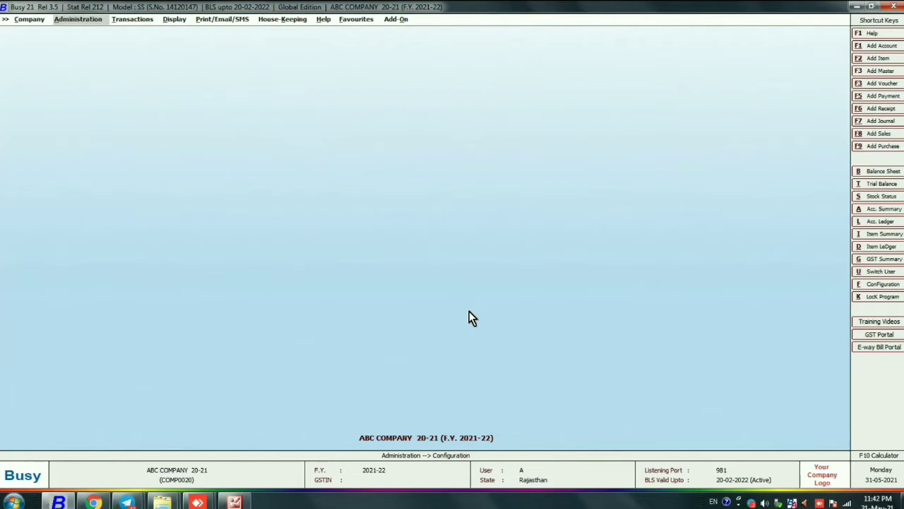
Open sales voucher A-37 of the Main series for modification
{"action": "key", "text": "Right"}
{"action": "key", "text": "Return"}
{"action": "key", "text": "Down"}
{"action": "key", "text": "Up"}
{"action": "key", "text": "Return"}
{"action": "key", "text": "Down"}
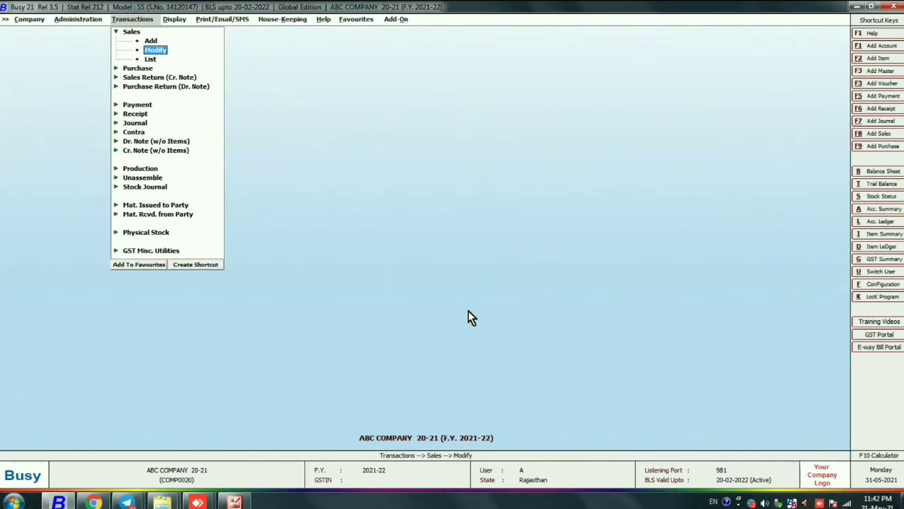
{"action": "key", "text": "Return"}
{"action": "key", "text": "Return"}
{"action": "key", "text": "Return"}
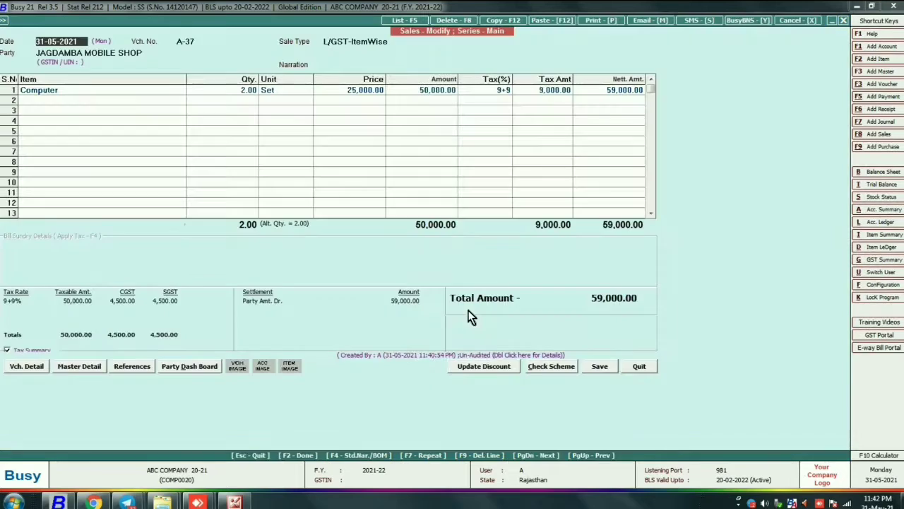
Preview the sales invoice in the STANDARD format, check whether the Short Narration still prints, and close the preview
{"action": "key", "text": "alt+p"}
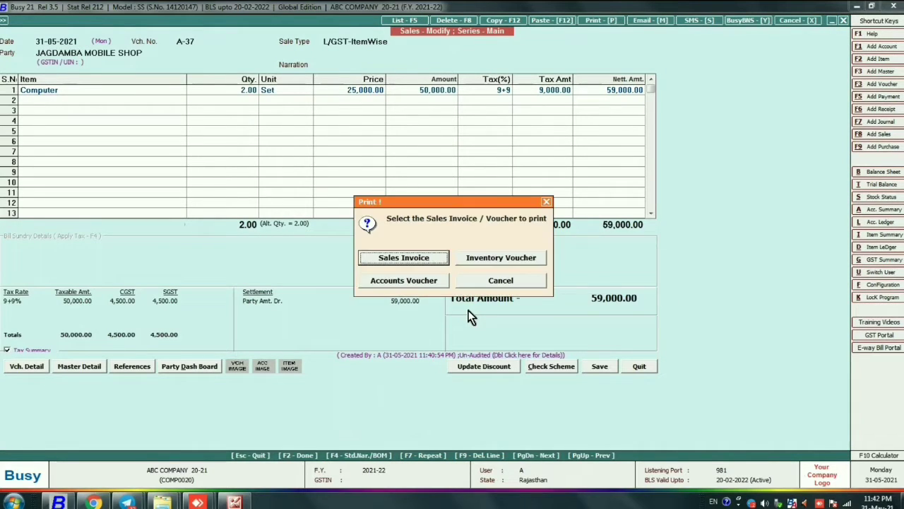
{"action": "key", "text": "Return"}
{"action": "key", "text": "Return"}
{"action": "key", "text": "Return"}
{"action": "key", "text": "Return"}
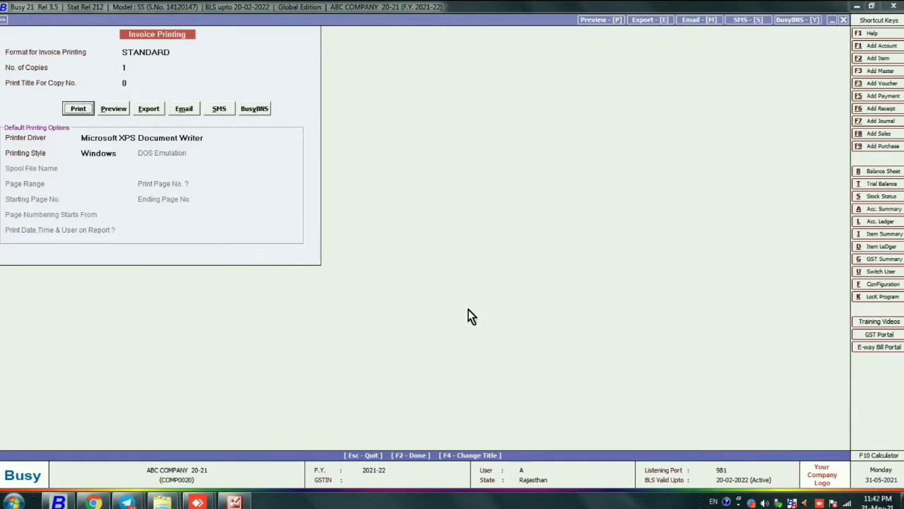
{"action": "key", "text": "Right"}
{"action": "key", "text": "Return"}
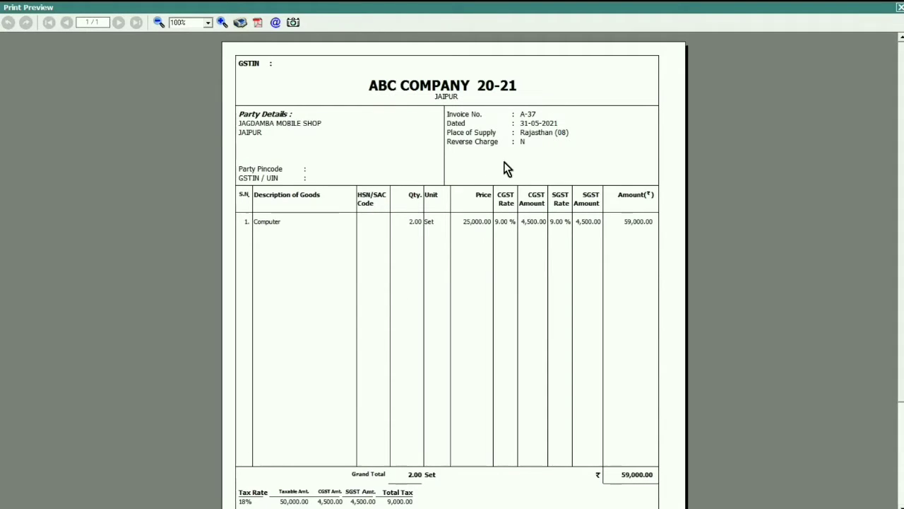
{"action": "scroll", "coordinate": [517, 229], "scroll_direction": "down", "scroll_amount": 3}
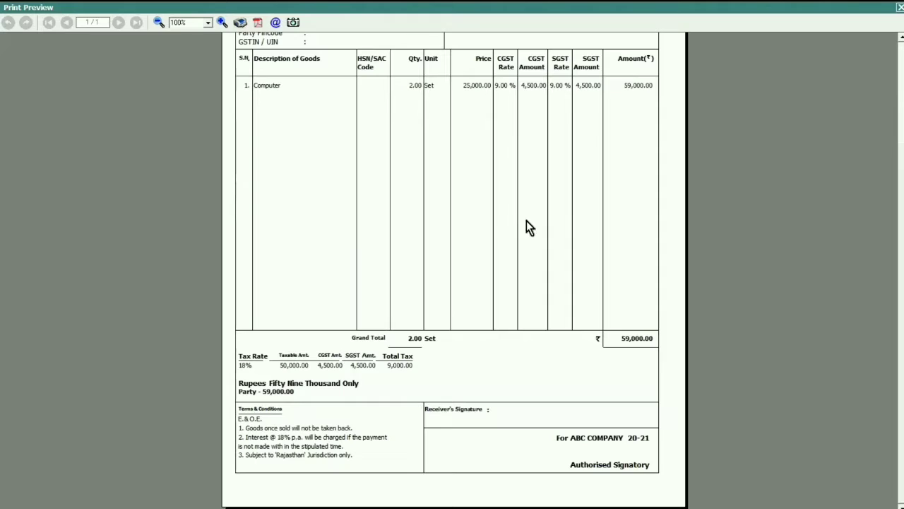
{"action": "left_click", "coordinate": [900, 7]}
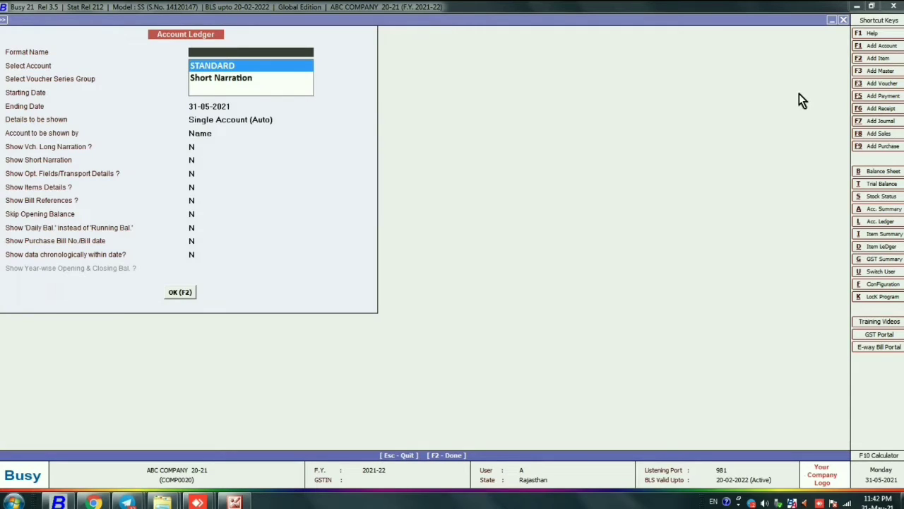
Show JAGDAMBA MOBILE SHOP's account ledger in the STANDARD format for 01-04-2021 to 31-05-2021 and go through its entries
{"action": "key", "text": "Down"}
{"action": "key", "text": "Up"}
{"action": "key", "text": "Return"}
{"action": "key", "text": "Down"}
{"action": "key", "text": "Down"}
{"action": "key", "text": "Down"}
{"action": "key", "text": "Down"}
{"action": "key", "text": "Down"}
{"action": "key", "text": "Down"}
{"action": "key", "text": "Down"}
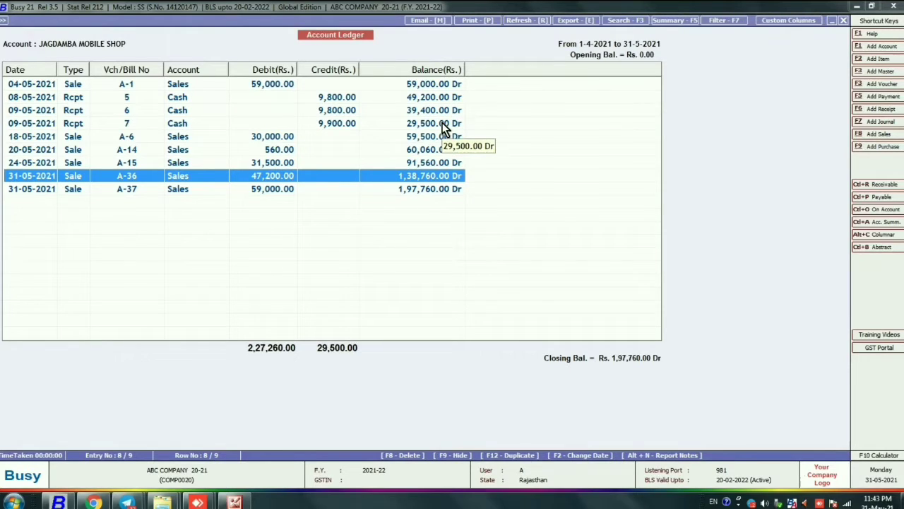
Go back through the STANDARD ledger options to the Show Vch. Long Narration setting and leave the form
{"action": "key", "text": "Escape"}
{"action": "key", "text": "Return"}
{"action": "key", "text": "Return"}
{"action": "key", "text": "Return"}
{"action": "key", "text": "Return"}
{"action": "key", "text": "Return"}
{"action": "key", "text": "Return"}
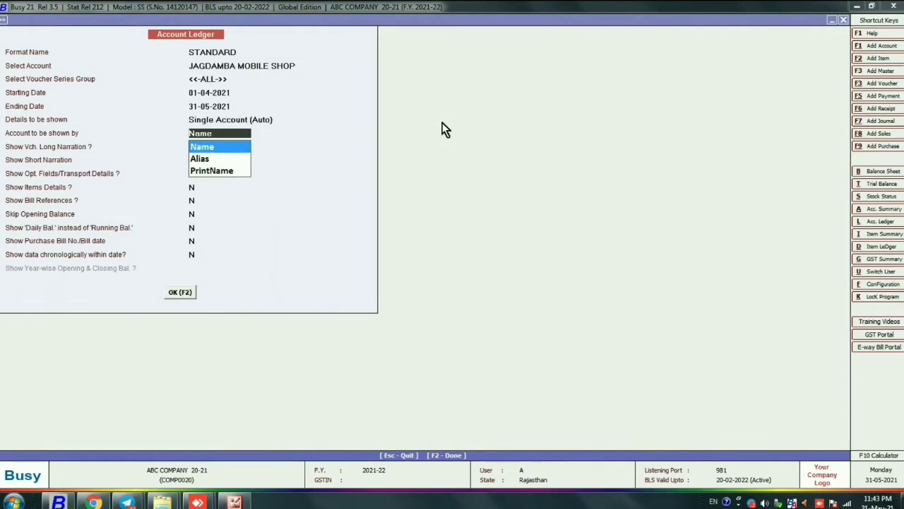
{"action": "key", "text": "Return"}
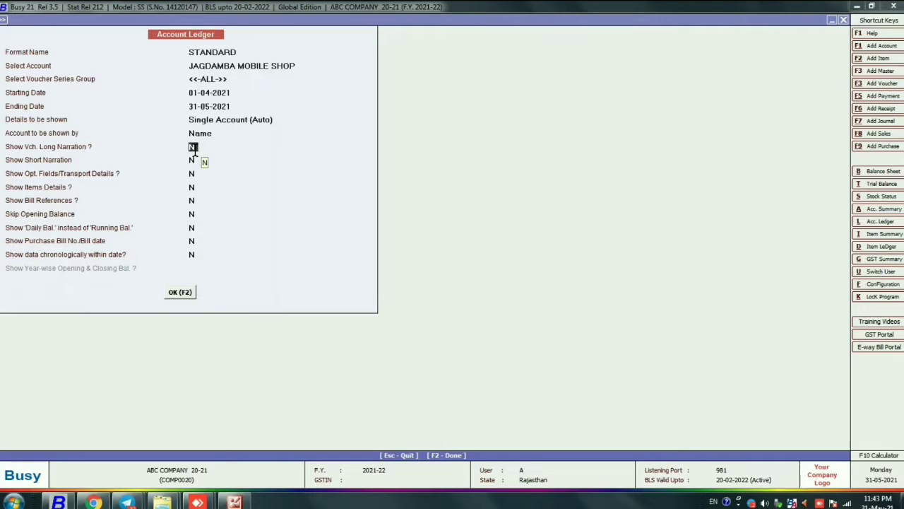
{"action": "key", "text": "Escape"}
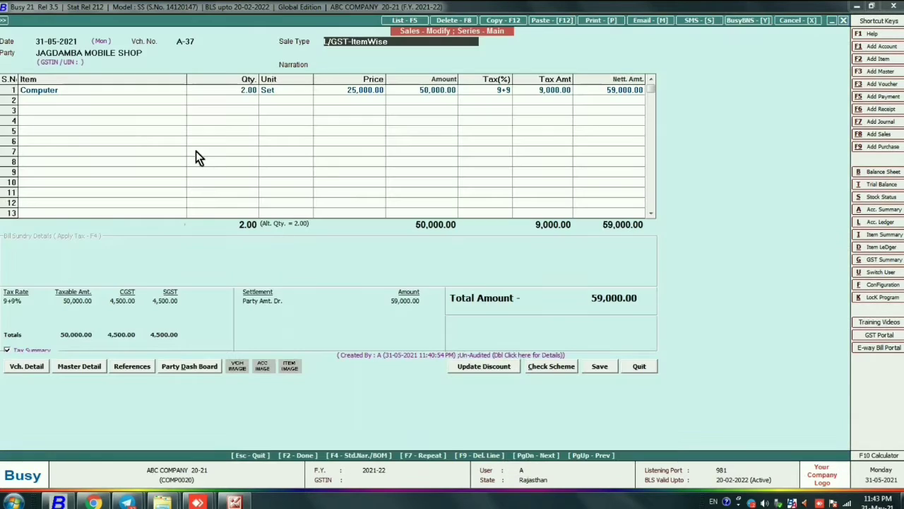
{"action": "key", "text": "Escape"}
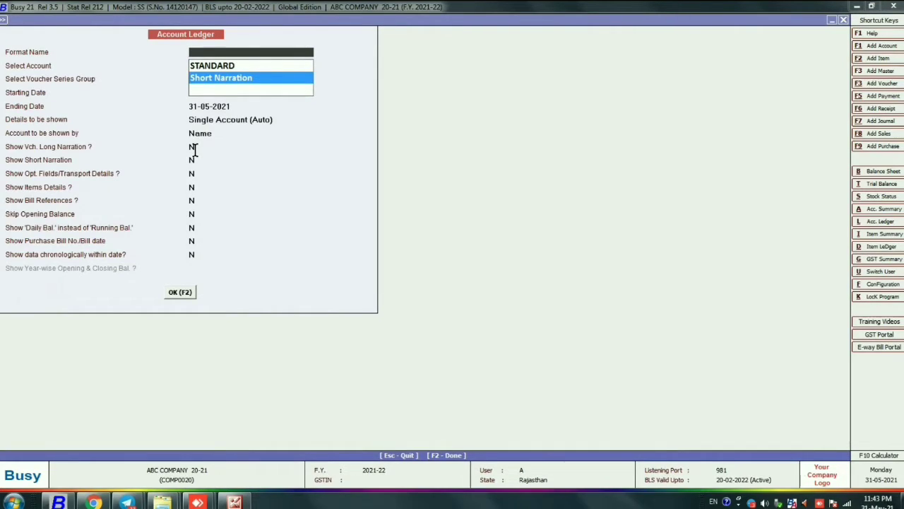
Show JAGDAMBA MOBILE SHOP's ledger in the Short Narration format for 01-04-2021 to 31-05-2021 and slightly narrow the Short Narration column
{"action": "key", "text": "Return"}
{"action": "key", "text": "Return"}
{"action": "key", "text": "Return"}
{"action": "key", "text": "Return"}
{"action": "key", "text": "Return"}
{"action": "key", "text": "Return"}
{"action": "key", "text": "Return"}
{"action": "key", "text": "Return"}
{"action": "key", "text": "Return"}
{"action": "key", "text": "Return"}
{"action": "key", "text": "Return"}
{"action": "key", "text": "Return"}
{"action": "key", "text": "Return"}
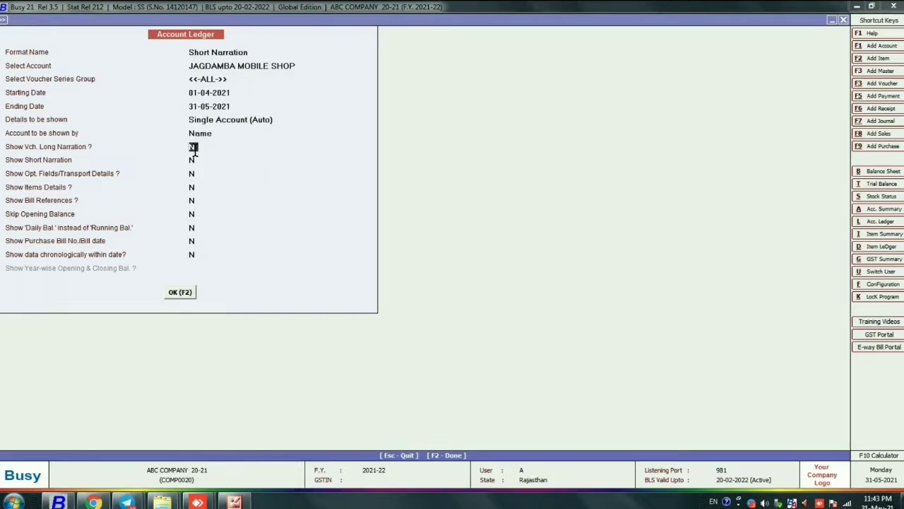
{"action": "key", "text": "Return"}
{"action": "key", "text": "Return"}
{"action": "key", "text": "Return"}
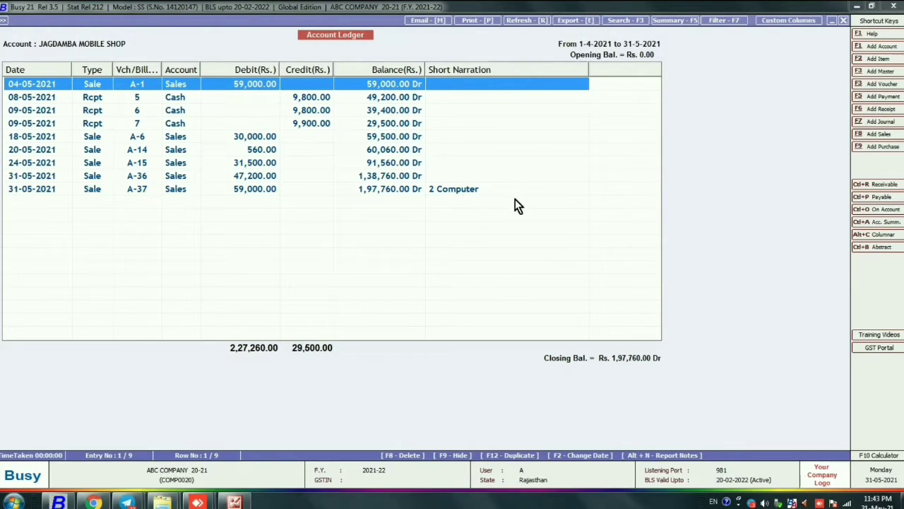
{"action": "left_click", "coordinate": [469, 191]}
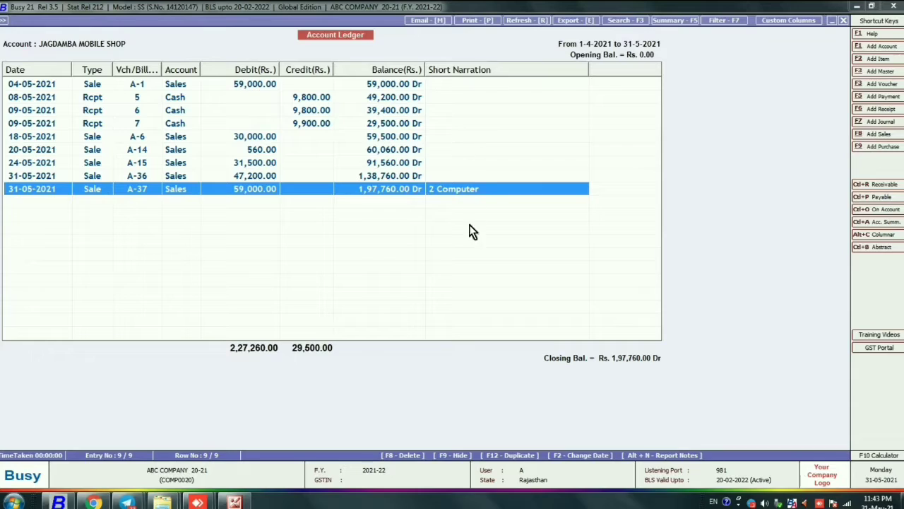
{"action": "left_click_drag", "start_coordinate": [588, 69], "coordinate": [565, 73]}
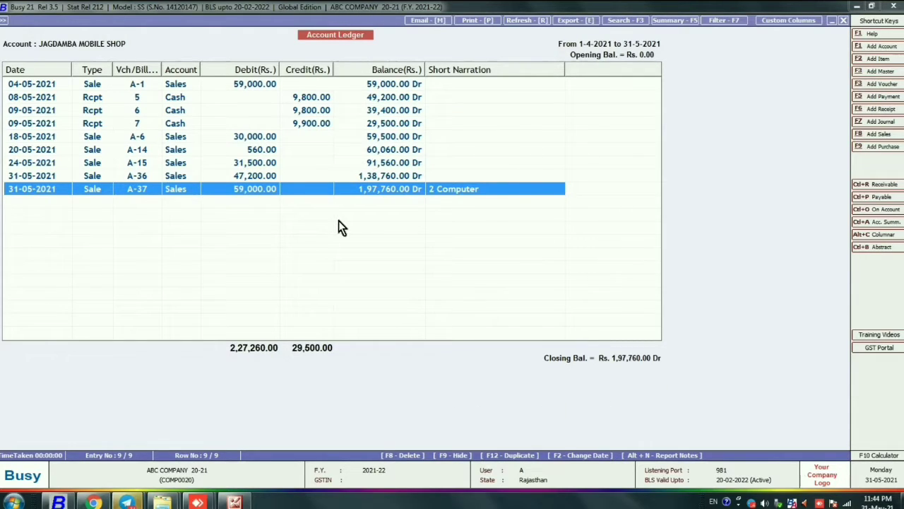
Preview the ledger printed From Busy, check it for the Short Narration column, and return to the ledger
{"action": "key", "text": "alt+p"}
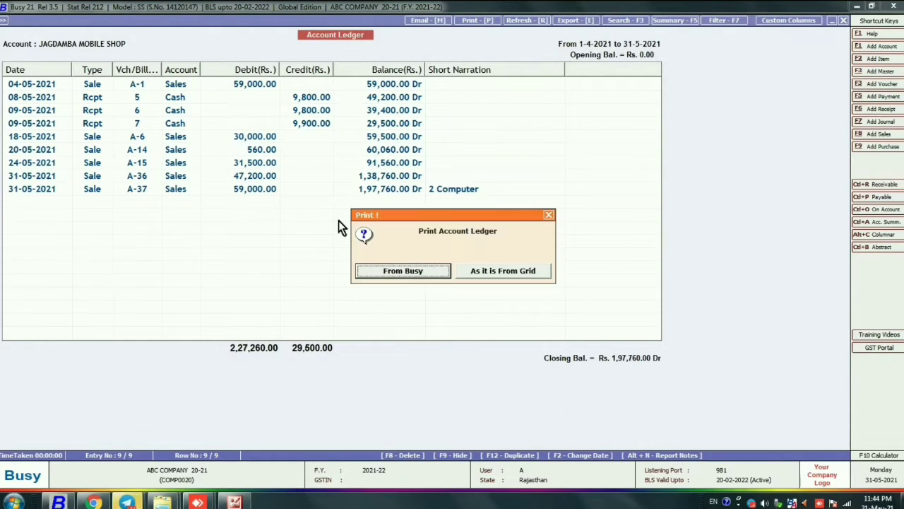
{"action": "left_click", "coordinate": [397, 274]}
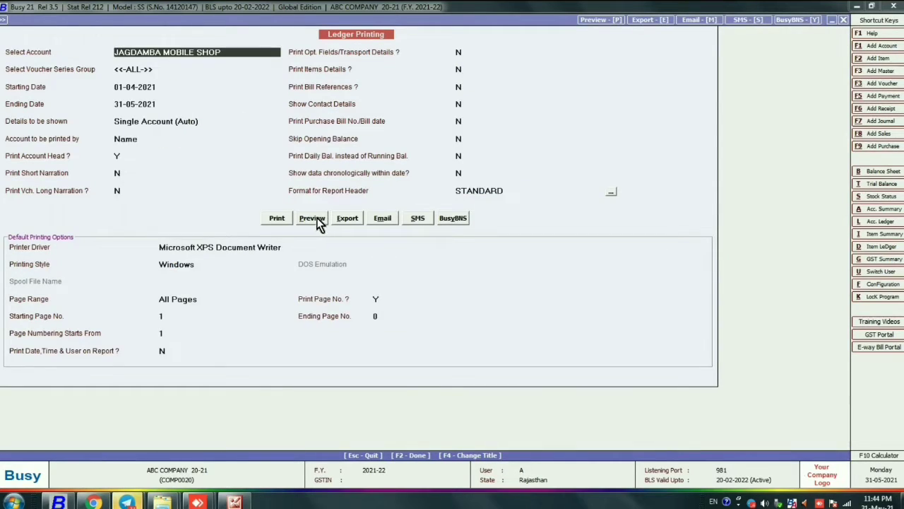
{"action": "left_click", "coordinate": [317, 221]}
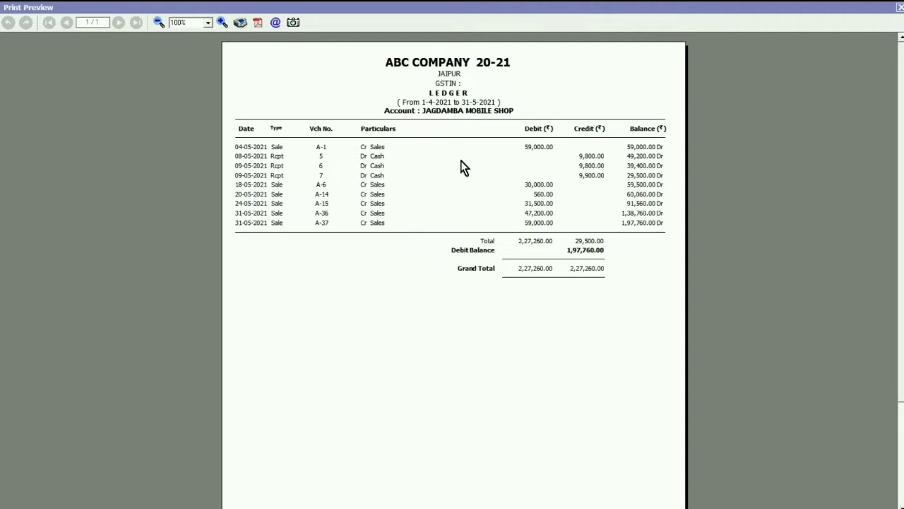
{"action": "key", "text": "Escape"}
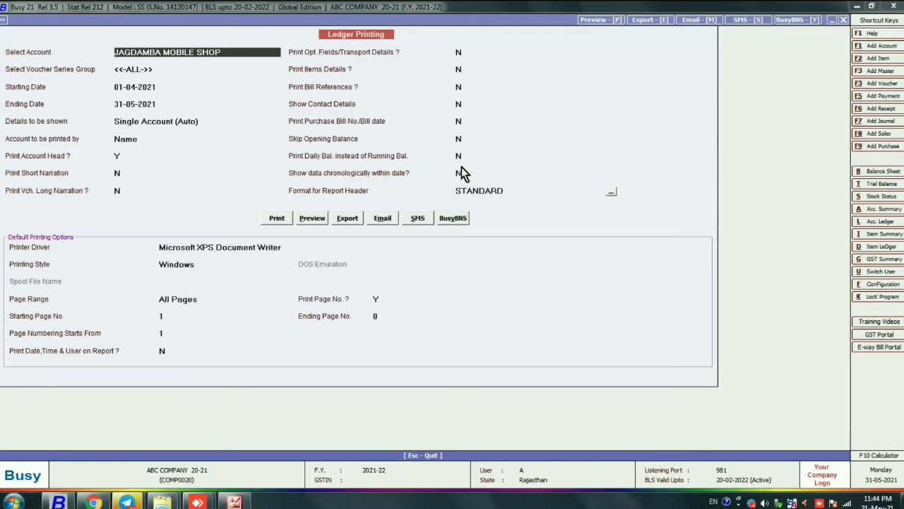
{"action": "key", "text": "Escape"}
{"action": "key", "text": "Escape"}
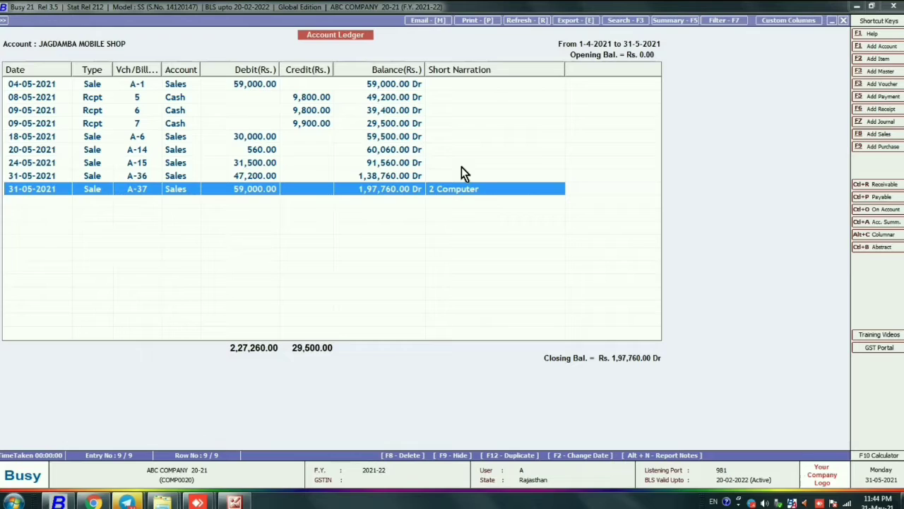
Preview the ledger print As it is From Grid with the STANDARD report header, check the Short Narration column, and close the preview
{"action": "key", "text": "alt+p"}
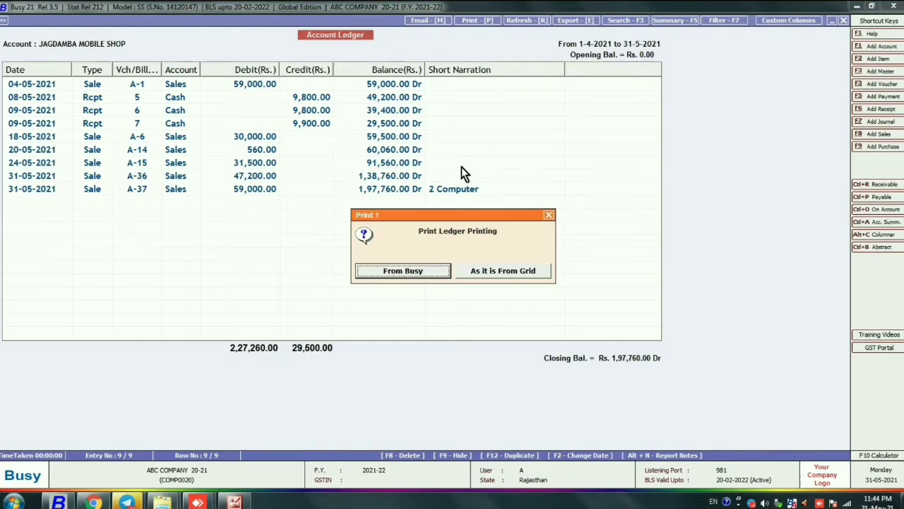
{"action": "left_click", "coordinate": [503, 272]}
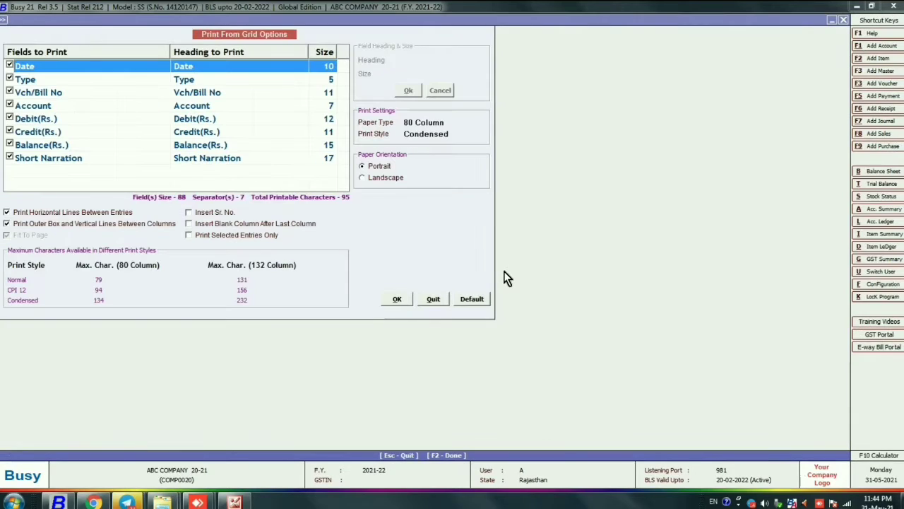
{"action": "left_click", "coordinate": [397, 300]}
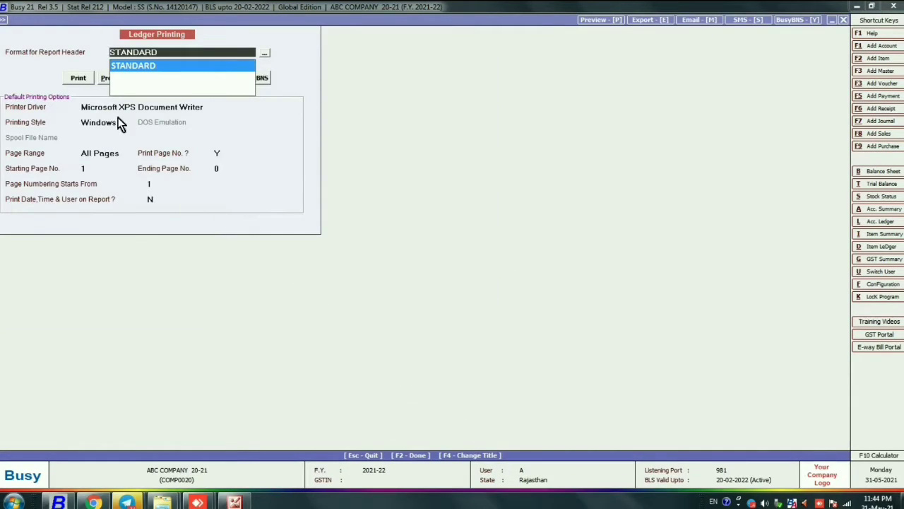
{"action": "left_click", "coordinate": [105, 79]}
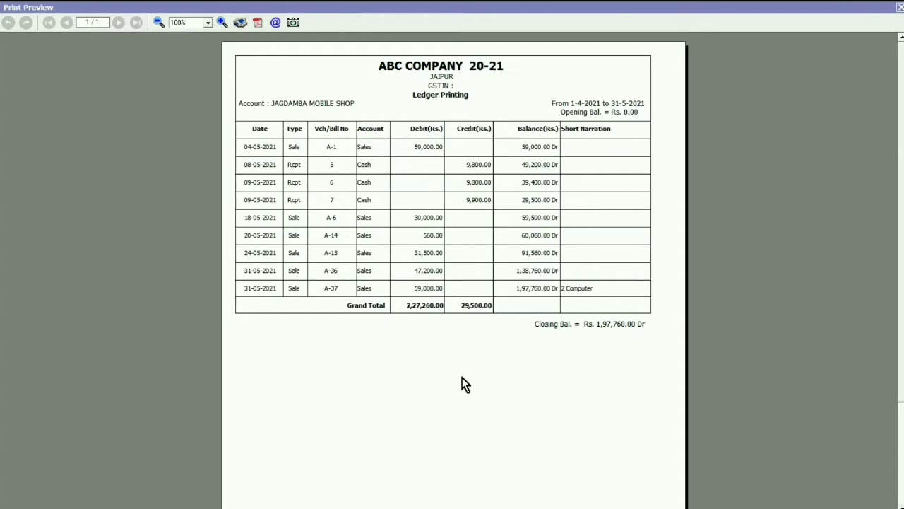
{"action": "key", "text": "Escape"}
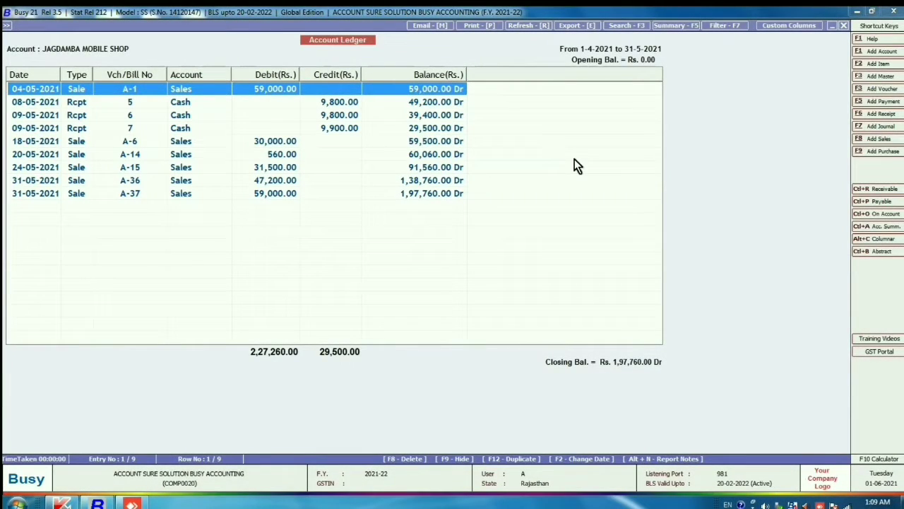
Return to the ledger options and show JAGDAMBA MOBILE SHOP's ledger in the STANDARD format for 01-04-2021 to 31-05-2021
{"action": "key", "text": "Escape"}
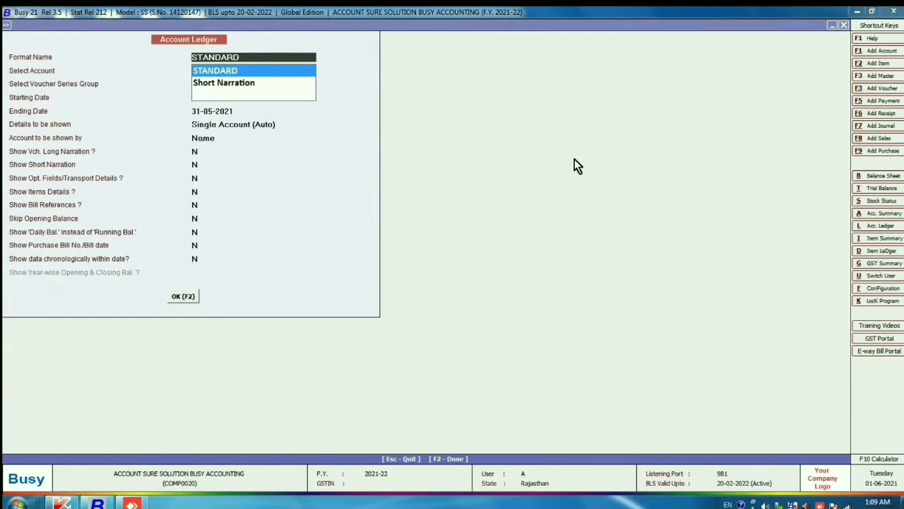
{"action": "key", "text": "Return"}
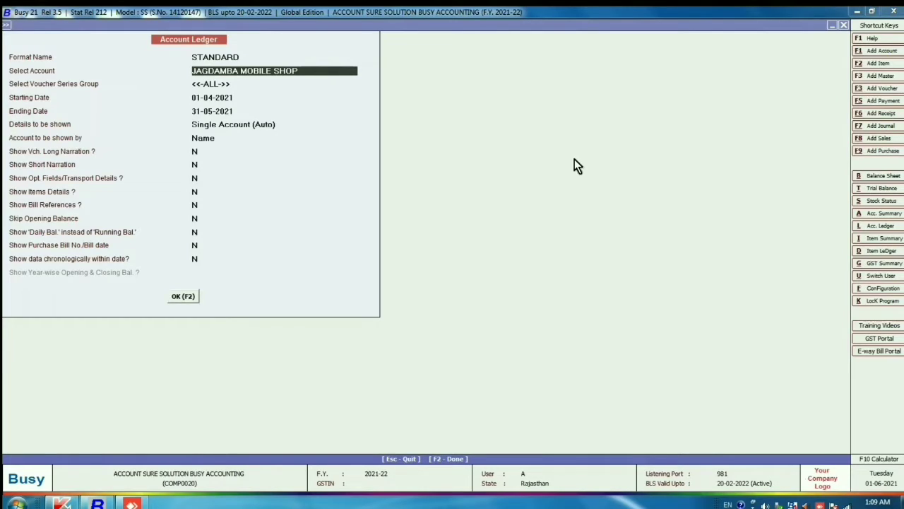
{"action": "key", "text": "Return"}
{"action": "key", "text": "Return"}
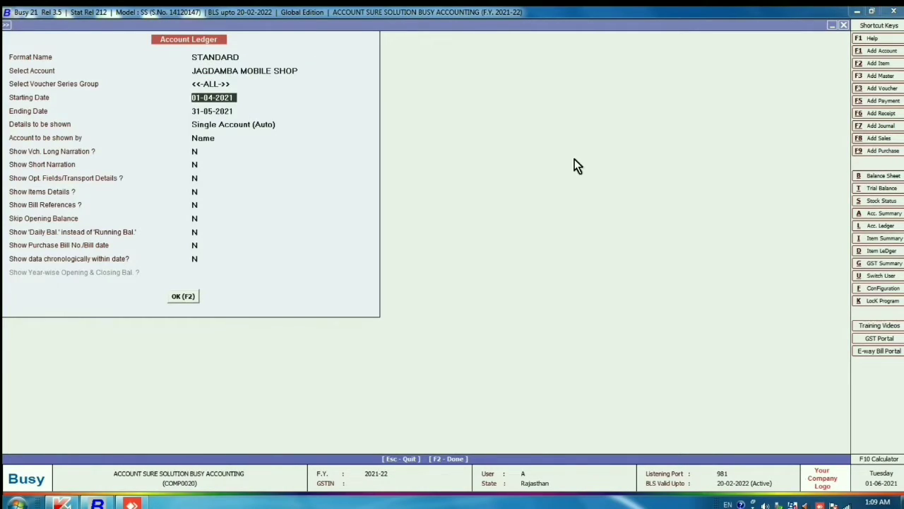
{"action": "key", "text": "F2"}
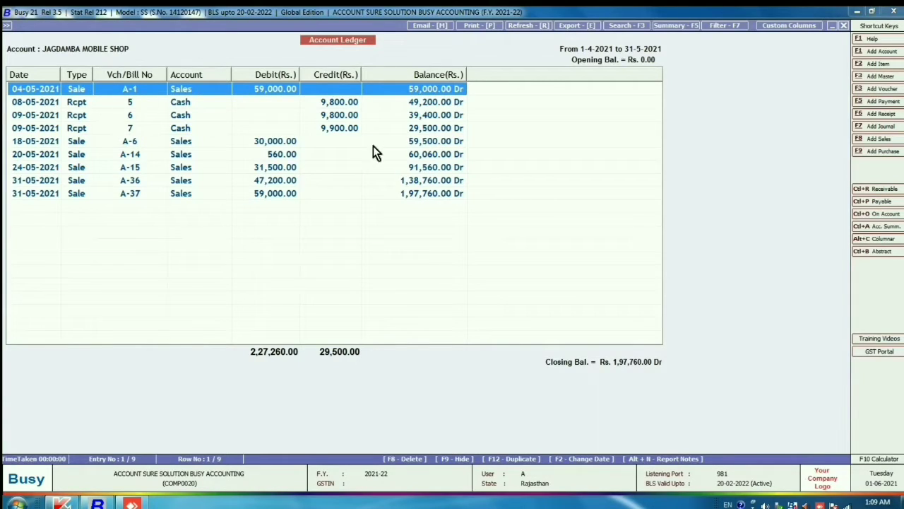
Start a new custom column format for the account ledger and name it SHORT NARRATION 123
{"action": "left_click", "coordinate": [772, 26]}
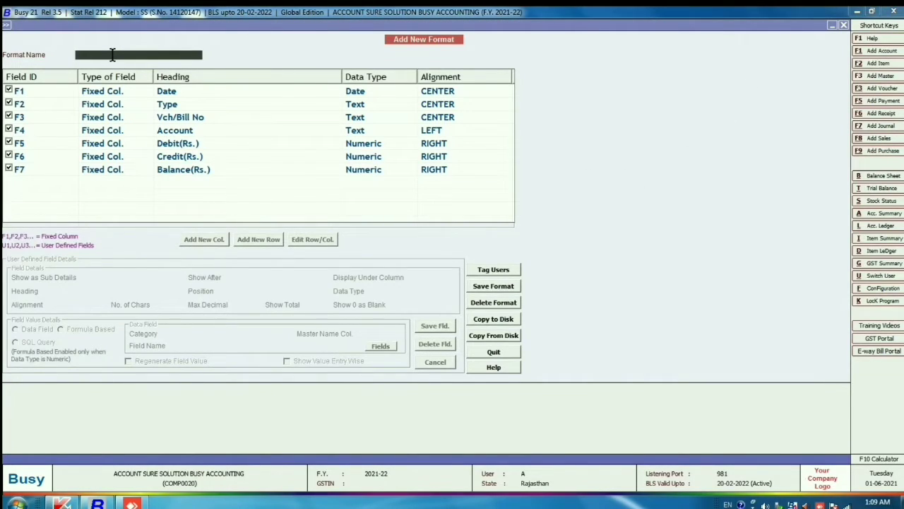
{"action": "type", "text": "SHORT NARRATION"}
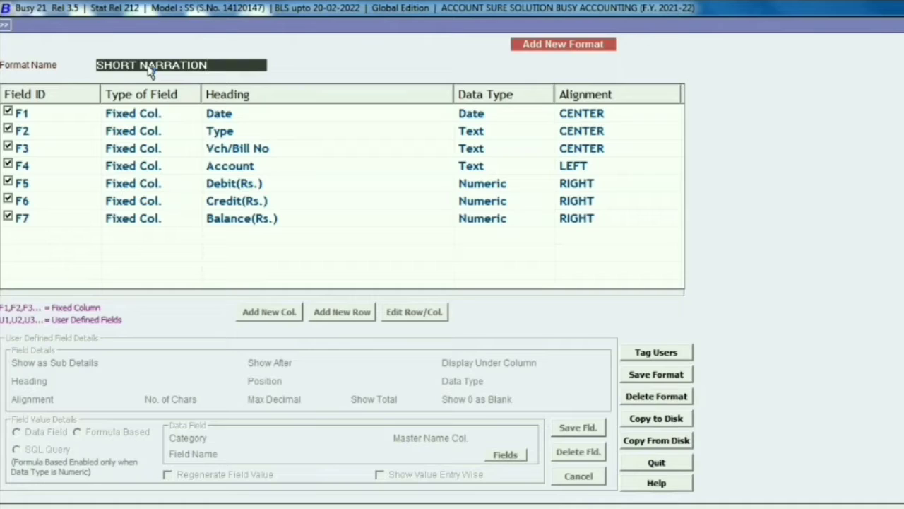
{"action": "type", "text": " 123"}
{"action": "key", "text": "Return"}
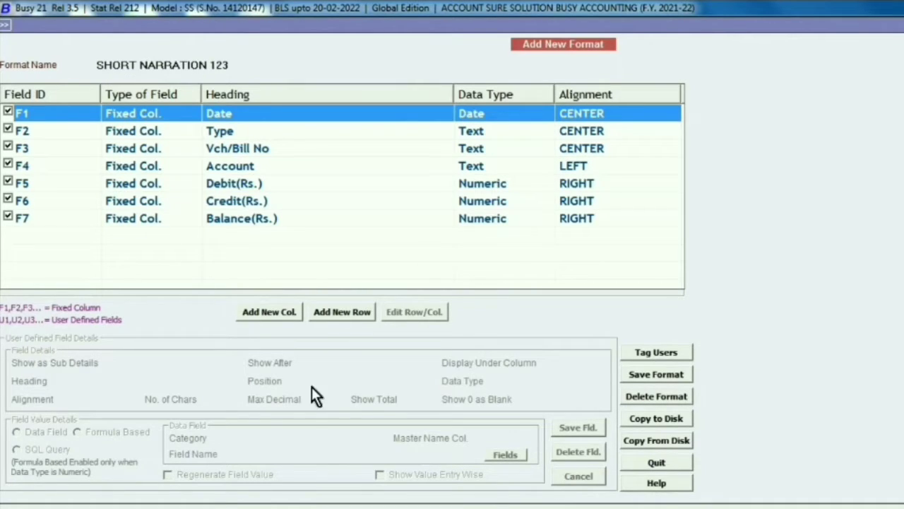
Add a new column headed SHORT NARRATION to the format, positioned after F7
{"action": "left_click", "coordinate": [263, 317]}
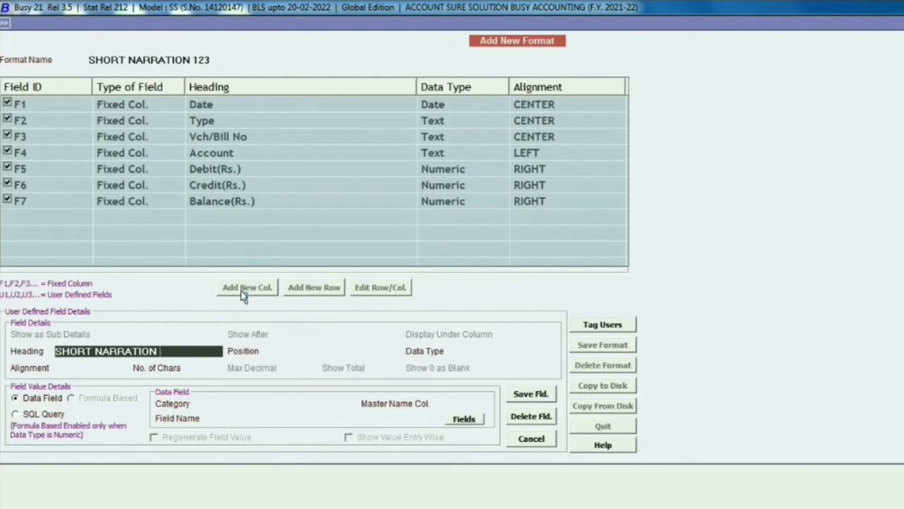
{"action": "key", "text": "Return"}
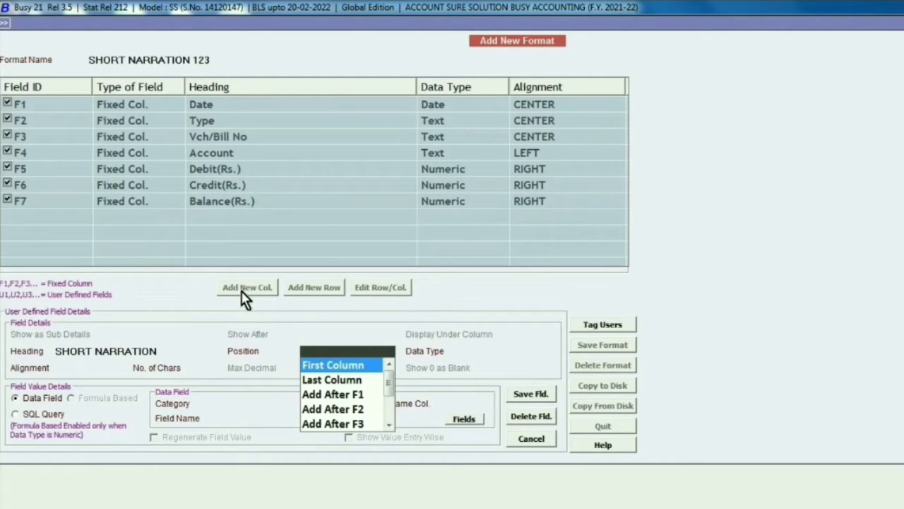
{"action": "key", "text": "Down"}
{"action": "key", "text": "Down"}
{"action": "key", "text": "Down"}
{"action": "key", "text": "Down"}
{"action": "key", "text": "Down"}
{"action": "key", "text": "Down"}
{"action": "key", "text": "Down"}
{"action": "key", "text": "Down"}
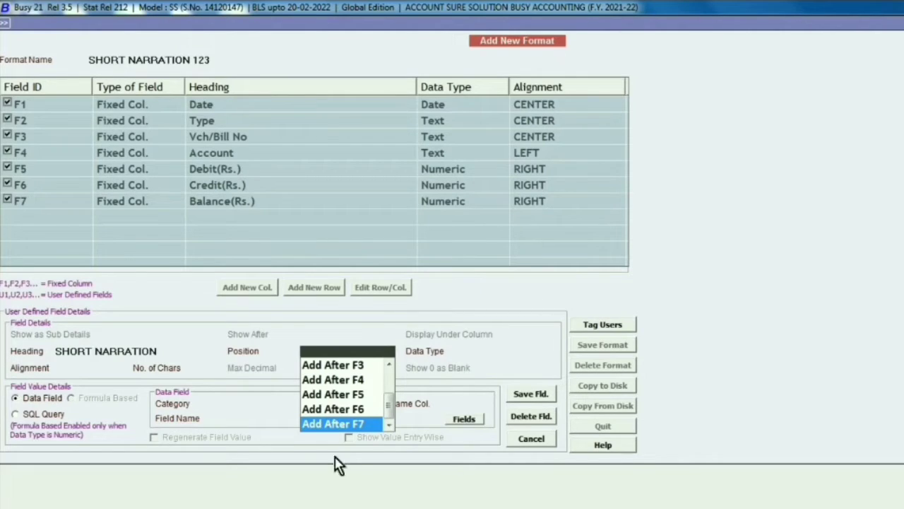
{"action": "left_click", "coordinate": [371, 426]}
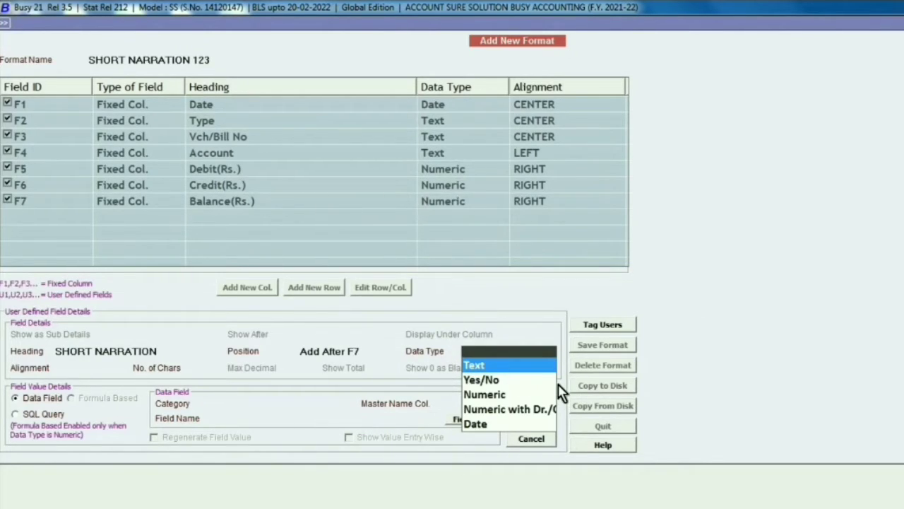
Give the SHORT NARRATION column the Text data type, LEFT alignment and 40 characters
{"action": "key", "text": "Return"}
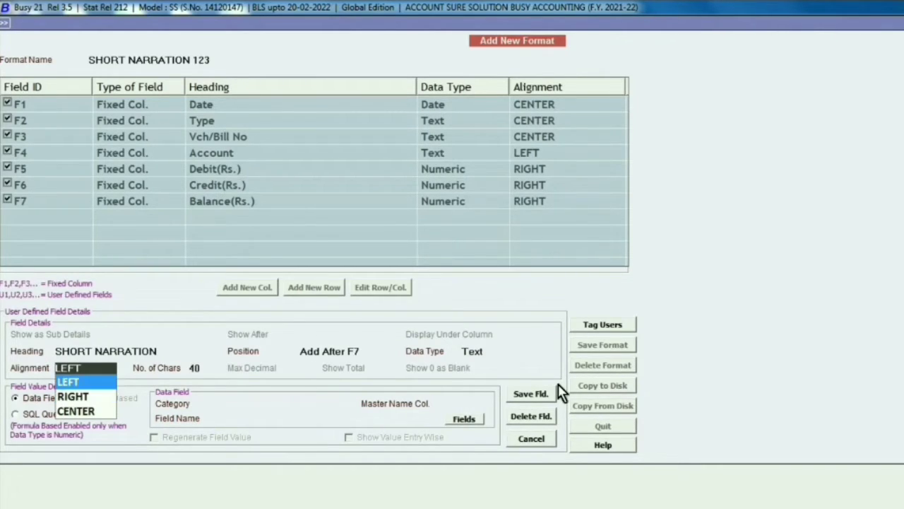
{"action": "key", "text": "Return"}
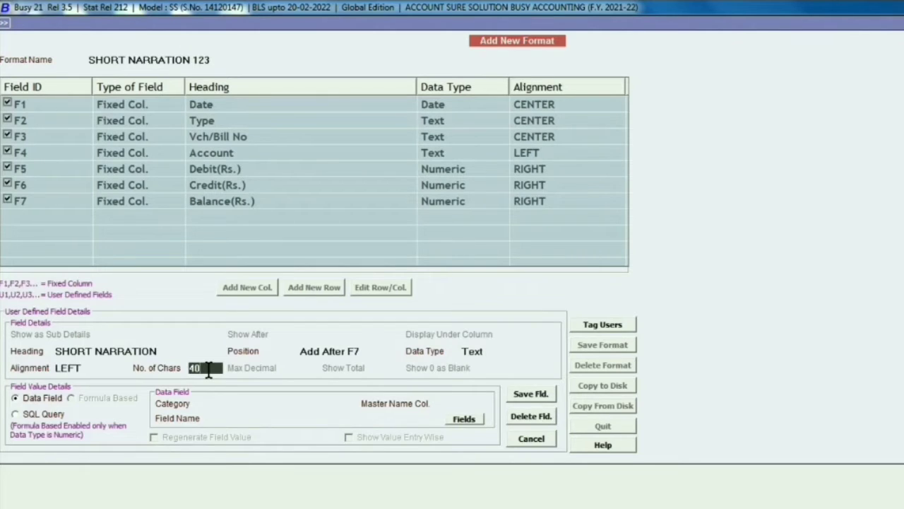
{"action": "key", "text": "Return"}
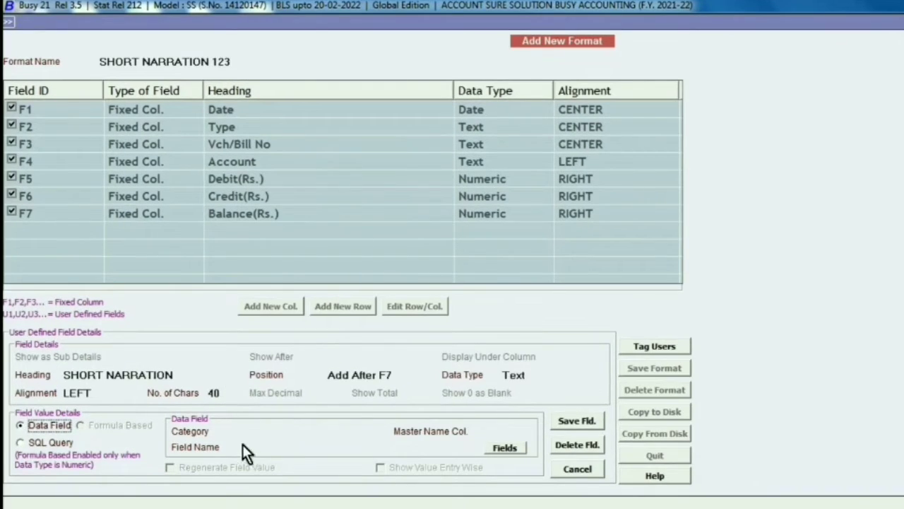
Source the column's value from a data field in the Accounting Vouchers(Header) category
{"action": "left_click", "coordinate": [236, 429]}
{"action": "key", "text": "Return"}
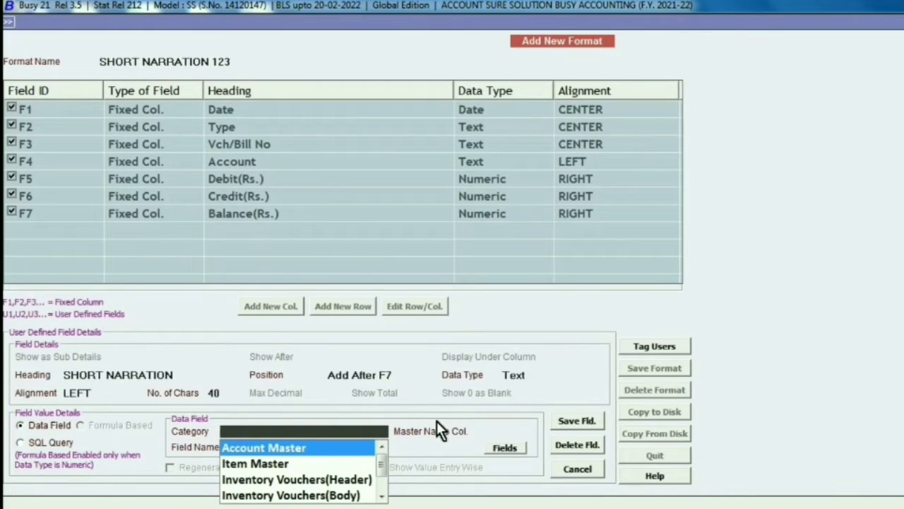
{"action": "key", "text": "Down"}
{"action": "key", "text": "Down"}
{"action": "key", "text": "Down"}
{"action": "key", "text": "Down"}
{"action": "key", "text": "Down"}
{"action": "key", "text": "Up"}
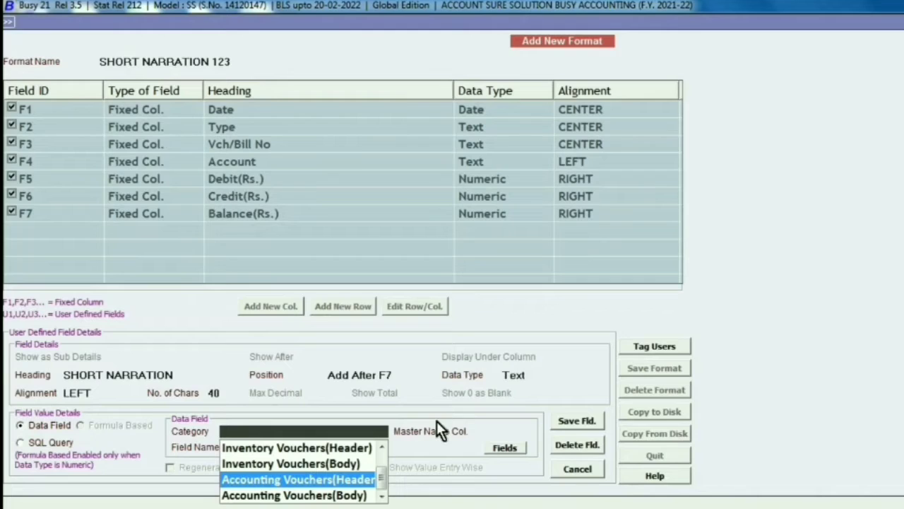
{"action": "key", "text": "Return"}
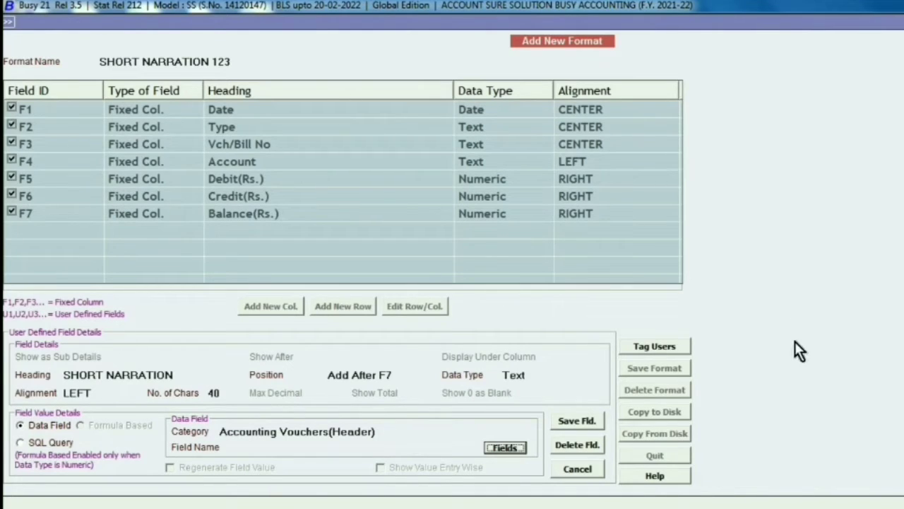
Assign the voucher header field VCH_OPT_FIELD1 as the column's data field
{"action": "left_click", "coordinate": [500, 447]}
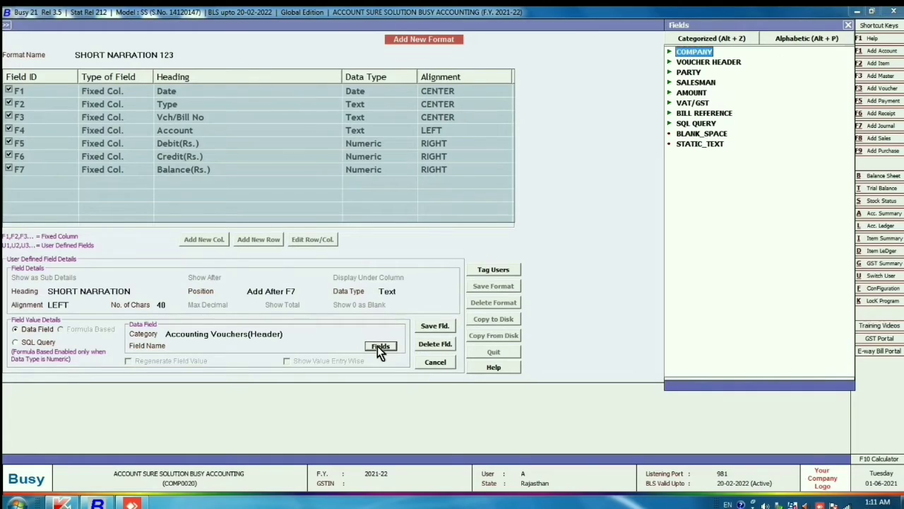
{"action": "double_click", "coordinate": [701, 62]}
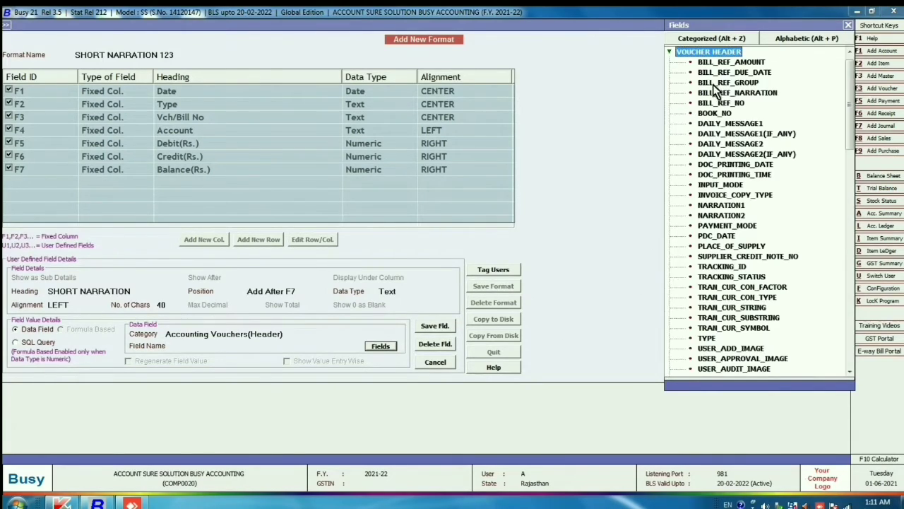
{"action": "left_click_drag", "start_coordinate": [850, 89], "coordinate": [856, 180]}
{"action": "left_click", "coordinate": [727, 184]}
{"action": "key", "text": "Down"}
{"action": "key", "text": "Down"}
{"action": "key", "text": "Down"}
{"action": "key", "text": "Down"}
{"action": "key", "text": "Down"}
{"action": "key", "text": "Down"}
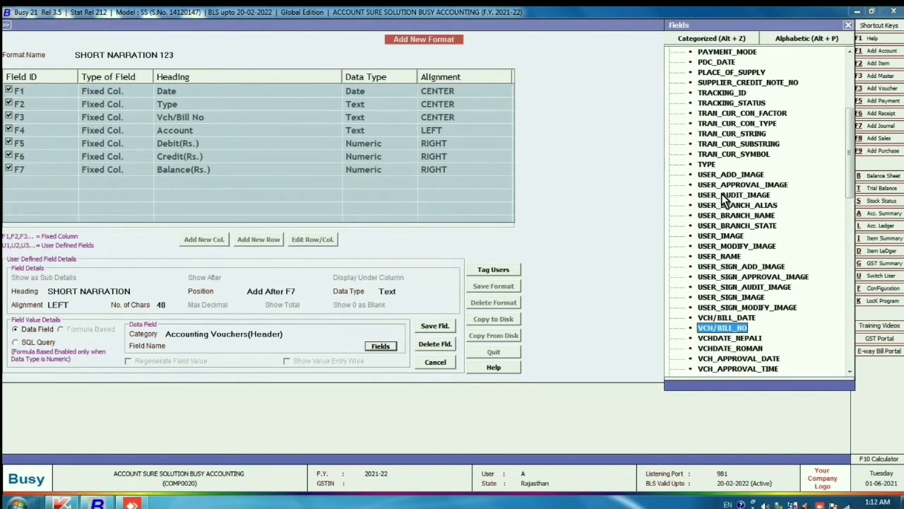
{"action": "key", "text": "Down"}
{"action": "key", "text": "Down"}
{"action": "key", "text": "Down"}
{"action": "key", "text": "Down"}
{"action": "key", "text": "Down"}
{"action": "key", "text": "Down"}
{"action": "key", "text": "Down"}
{"action": "key", "text": "Down"}
{"action": "key", "text": "Down"}
{"action": "key", "text": "Down"}
{"action": "key", "text": "Down"}
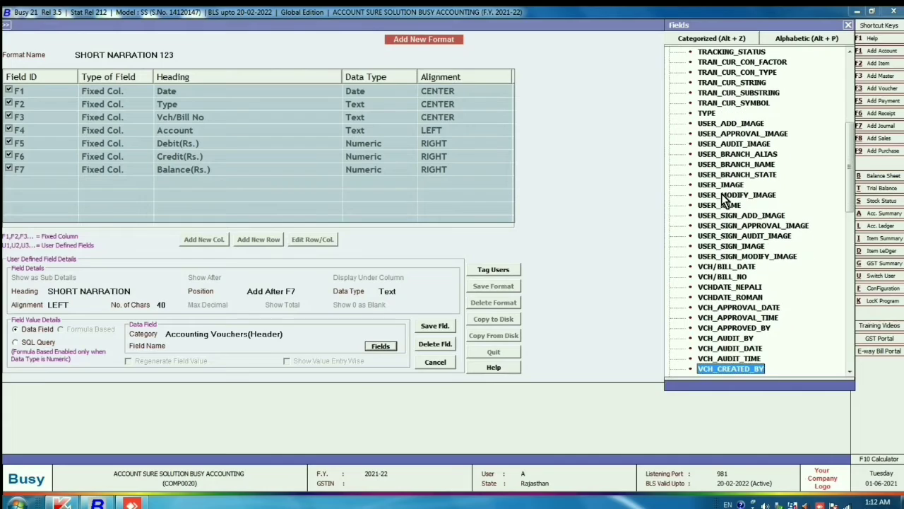
{"action": "key", "text": "Down"}
{"action": "key", "text": "Down"}
{"action": "key", "text": "Down"}
{"action": "key", "text": "Down"}
{"action": "key", "text": "Down"}
{"action": "key", "text": "Down"}
{"action": "key", "text": "Down"}
{"action": "key", "text": "Down"}
{"action": "key", "text": "Down"}
{"action": "key", "text": "Down"}
{"action": "key", "text": "Down"}
{"action": "key", "text": "Down"}
{"action": "key", "text": "Down"}
{"action": "key", "text": "Down"}
{"action": "key", "text": "Down"}
{"action": "key", "text": "Down"}
{"action": "key", "text": "Down"}
{"action": "key", "text": "Down"}
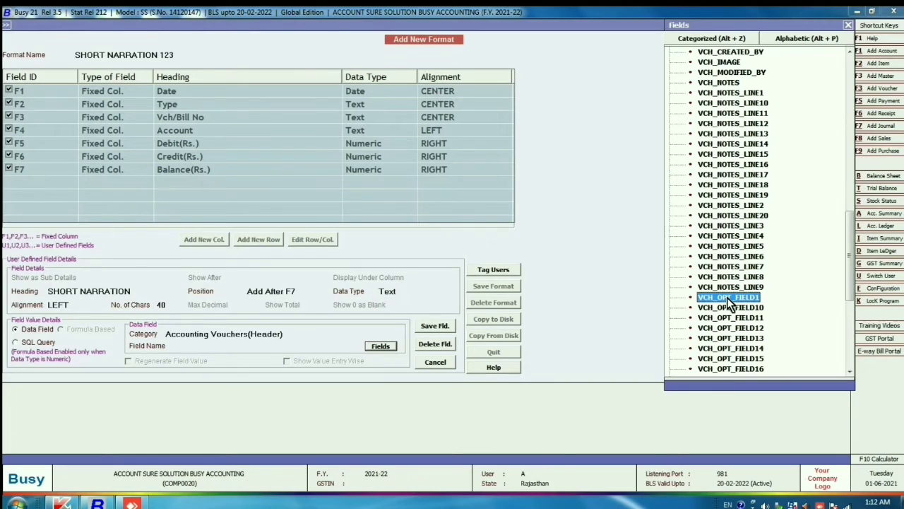
{"action": "double_click", "coordinate": [727, 297]}
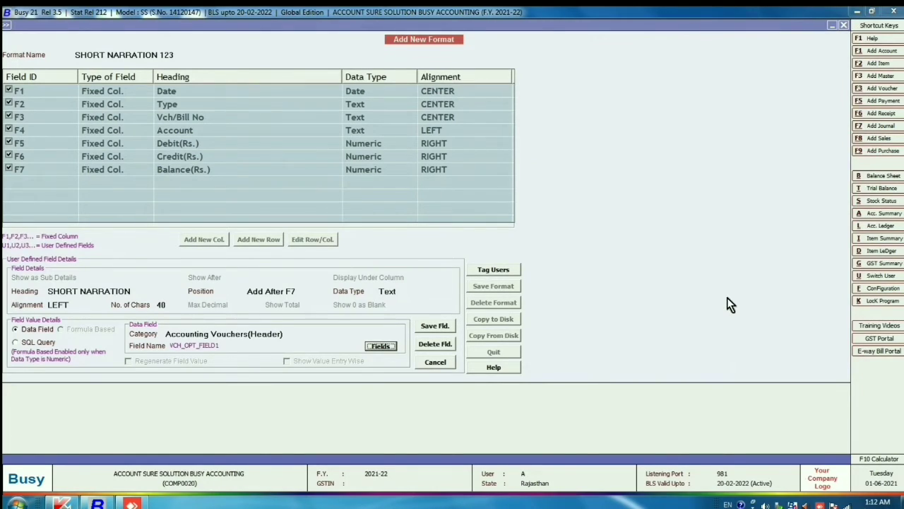
Save the SHORT NARRATION column details and the SHORT NARRATION 123 format
{"action": "left_click", "coordinate": [435, 326]}
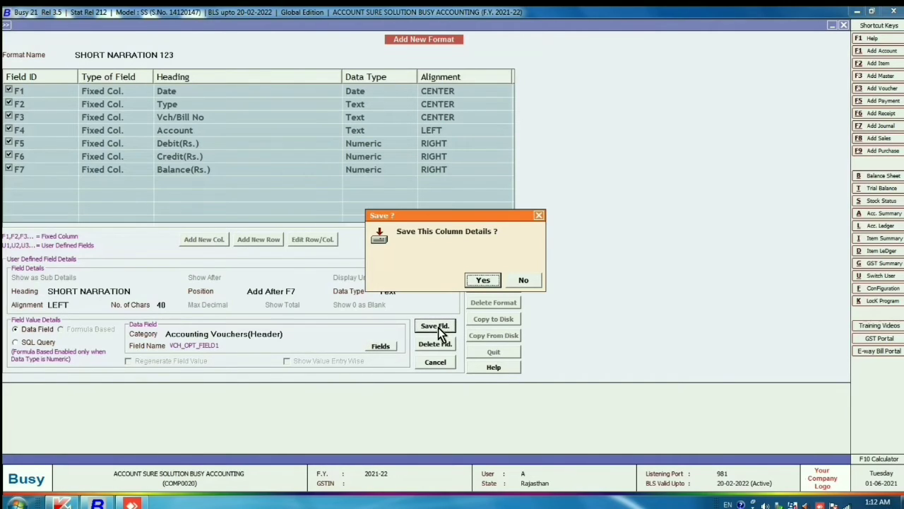
{"action": "left_click", "coordinate": [485, 281]}
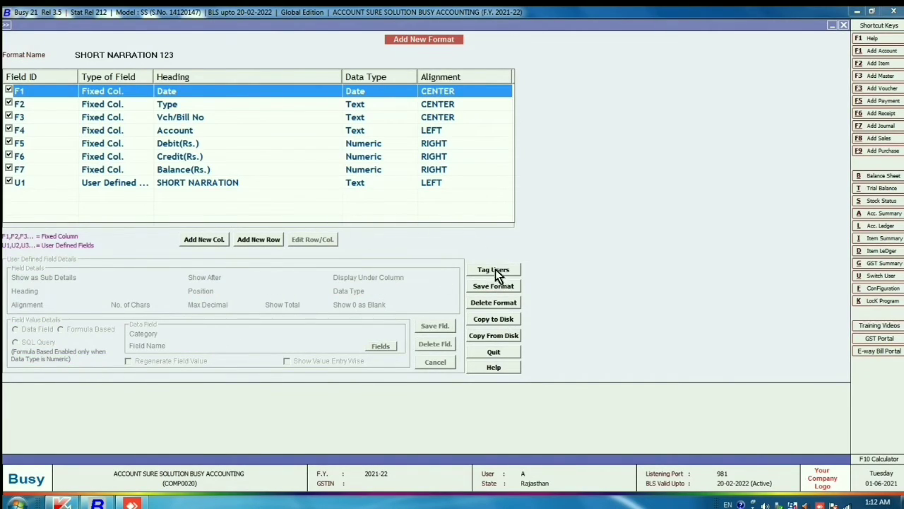
{"action": "left_click", "coordinate": [487, 290]}
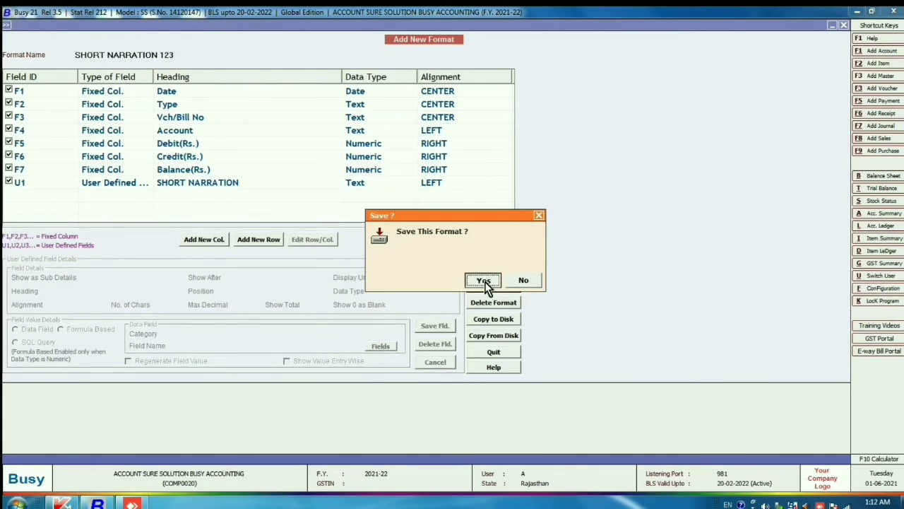
{"action": "left_click", "coordinate": [486, 283]}
{"action": "left_click", "coordinate": [523, 277]}
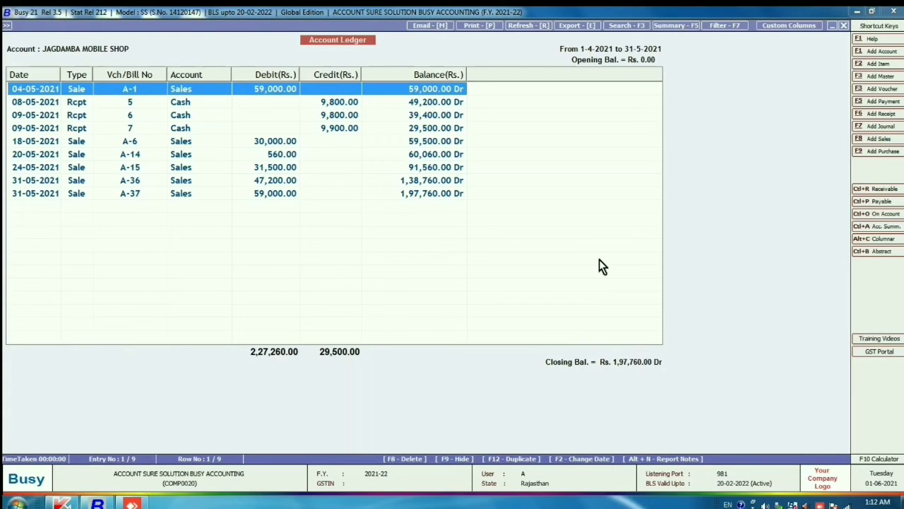
Reopen the JAGDAMBA MOBILE SHOP account ledger in the SHORT NARRATION 123 format and narrow the Account column until SHORT NARRATION fits
{"action": "key", "text": "Escape"}
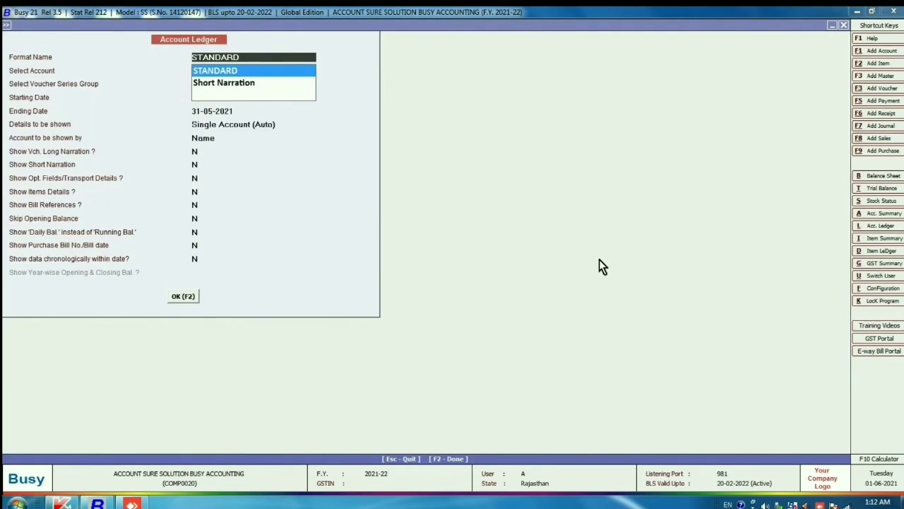
{"action": "key", "text": "Escape"}
{"action": "key", "text": "Escape"}
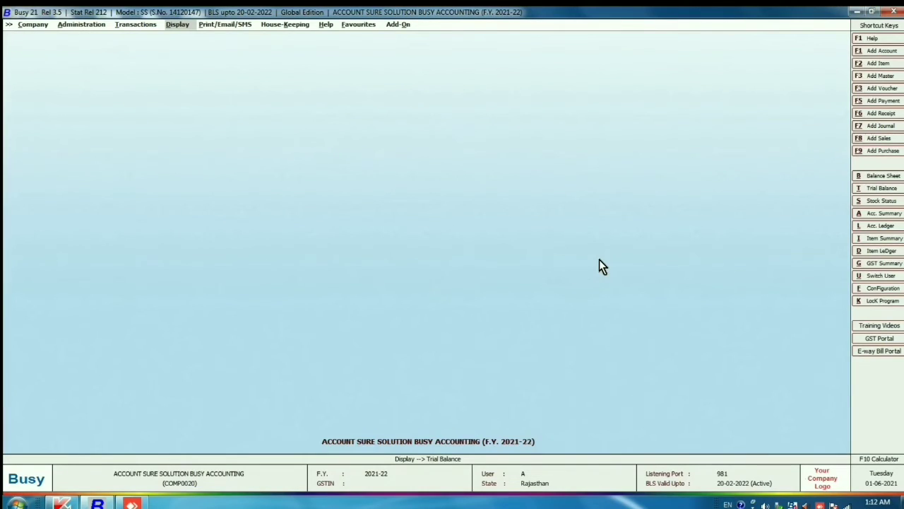
{"action": "key", "text": "l"}
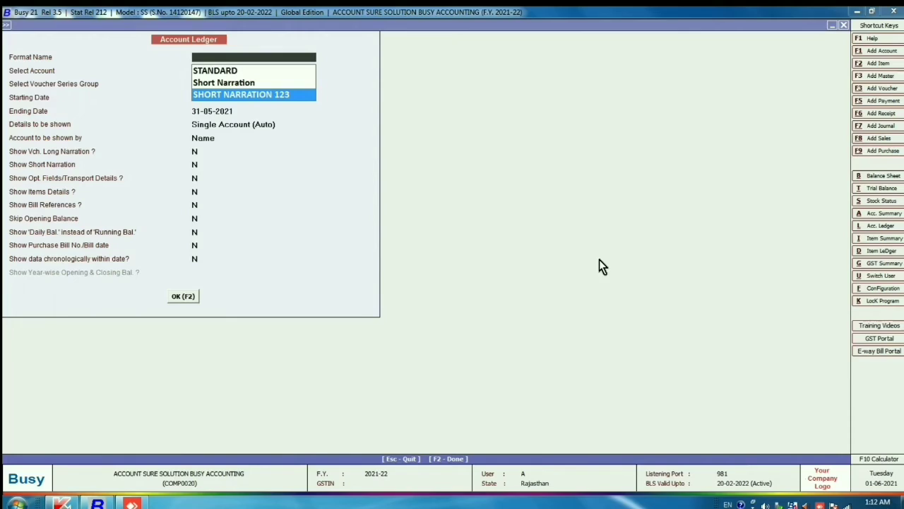
{"action": "key", "text": "Return"}
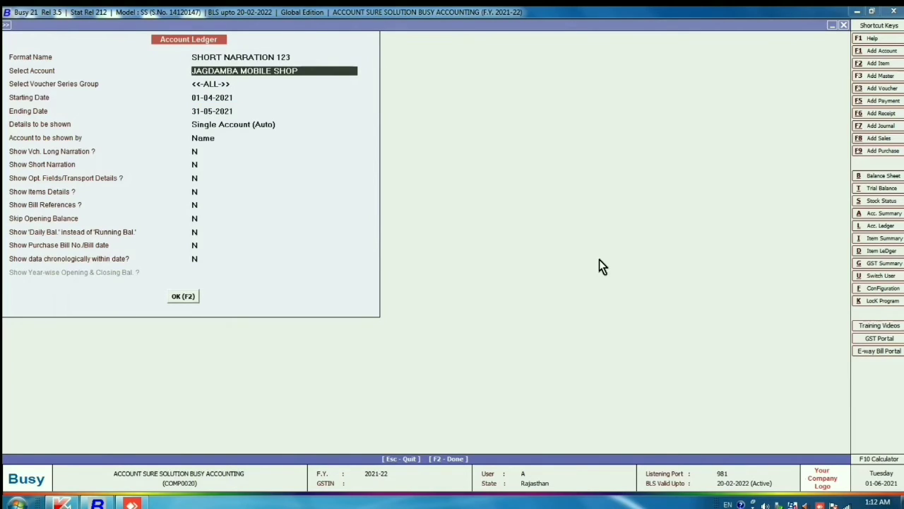
{"action": "key", "text": "F2"}
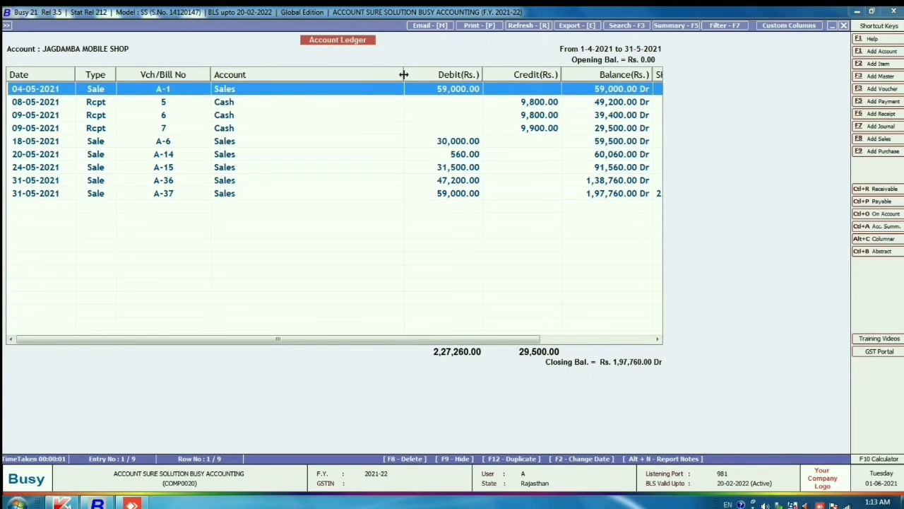
{"action": "left_click_drag", "start_coordinate": [404, 75], "coordinate": [257, 170]}
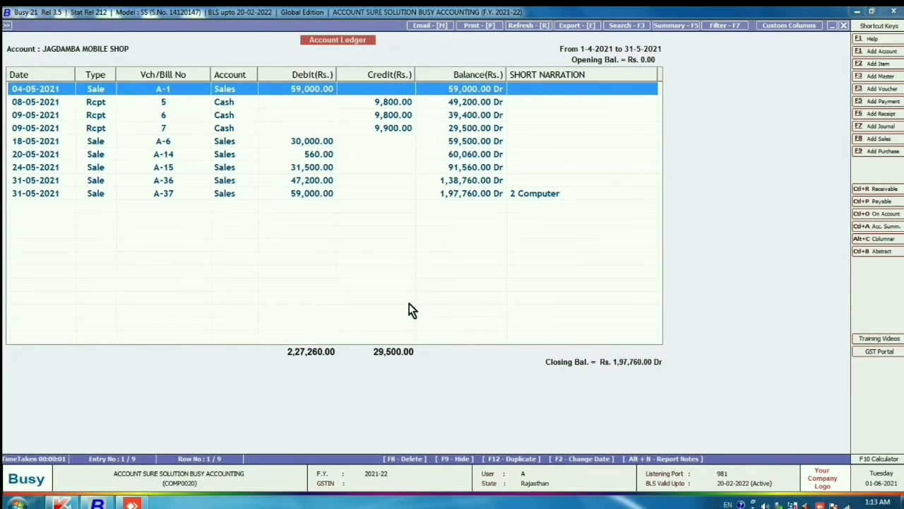
Preview the ledger printout as it is from the grid, with horizontal lines between entries and the STANDARD report header
{"action": "key", "text": "alt+p"}
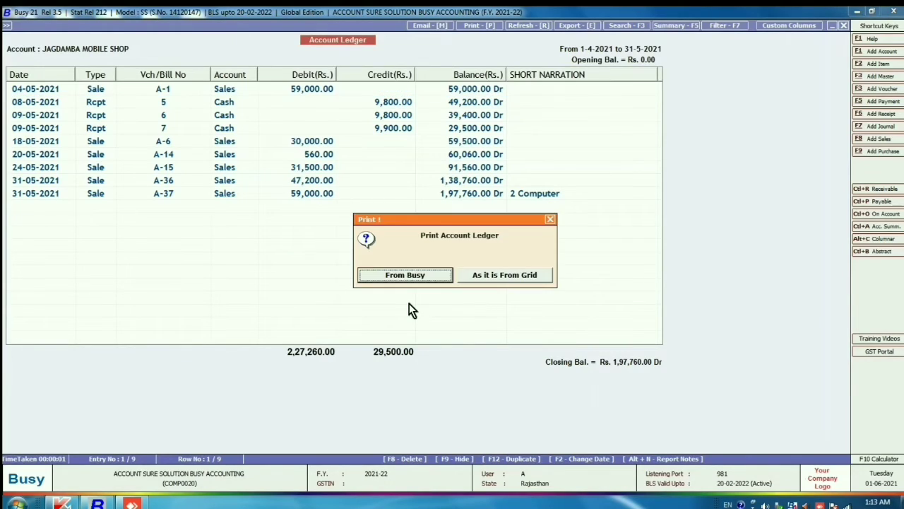
{"action": "left_click", "coordinate": [490, 277]}
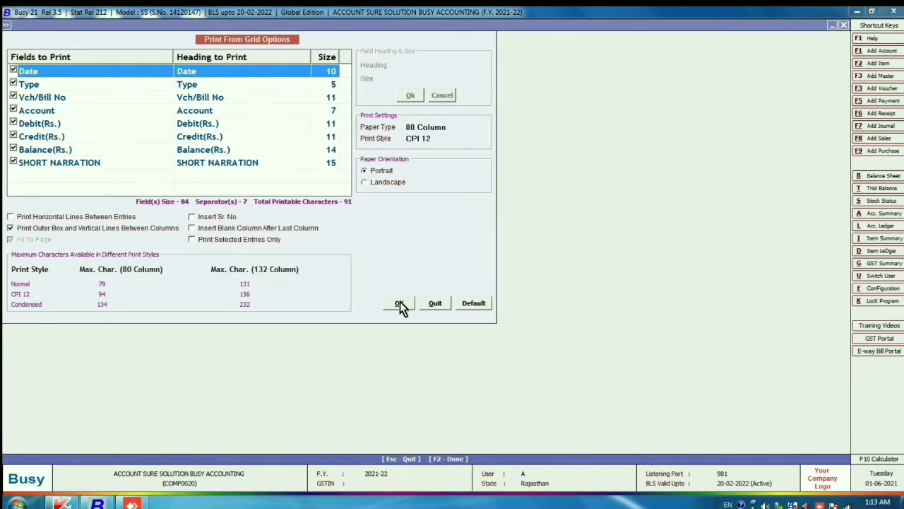
{"action": "left_click", "coordinate": [10, 217]}
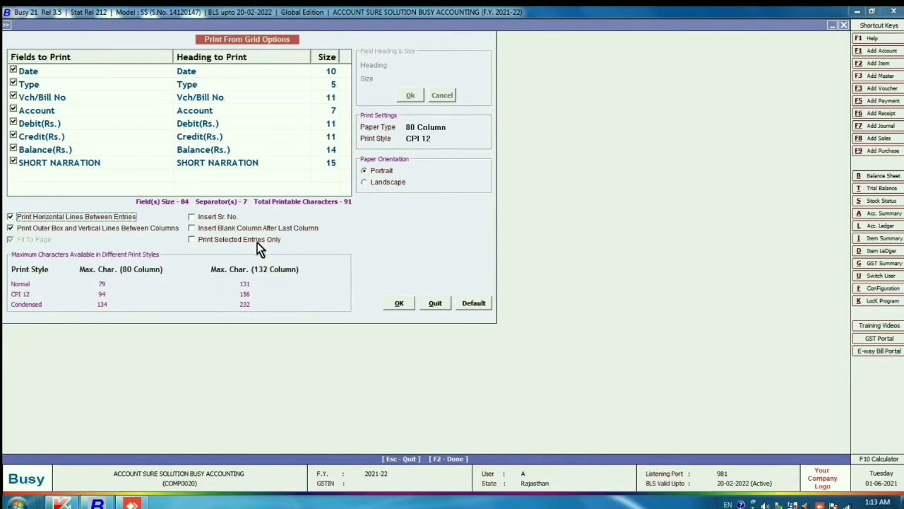
{"action": "left_click", "coordinate": [399, 303]}
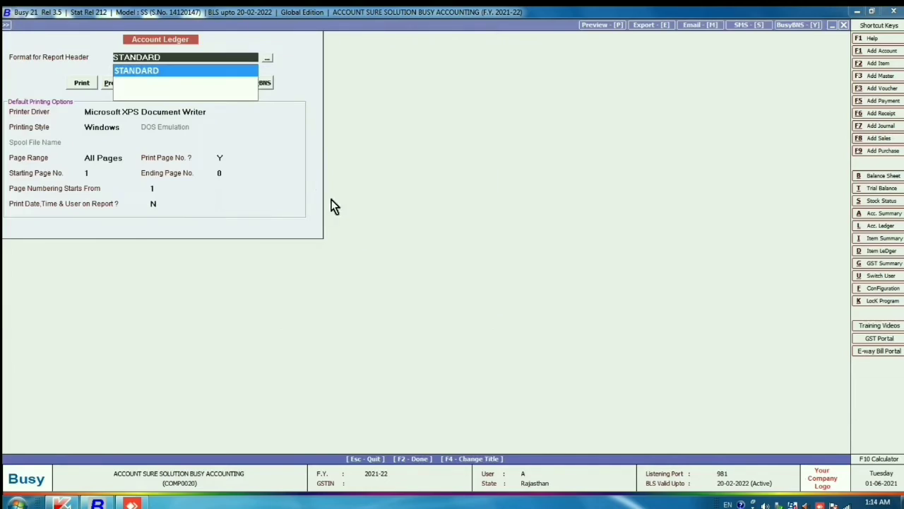
{"action": "left_click", "coordinate": [107, 83]}
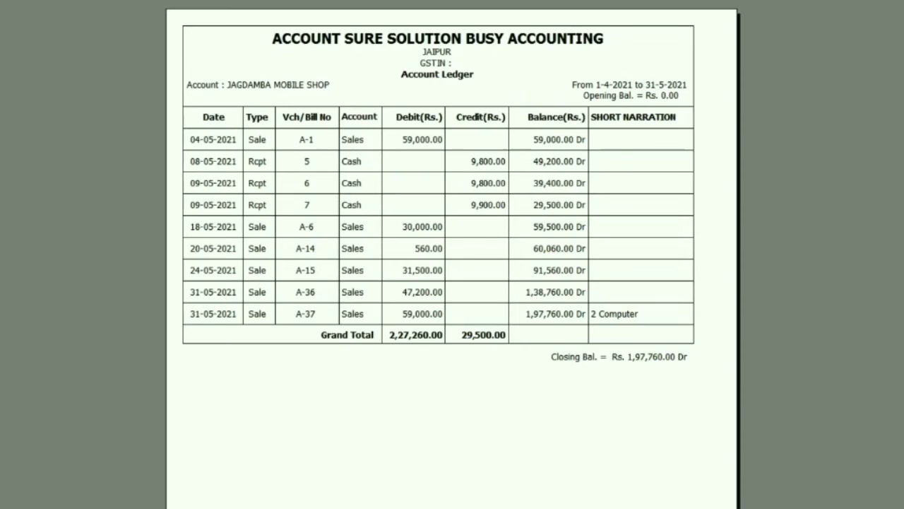
{"action": "key", "text": "Escape"}
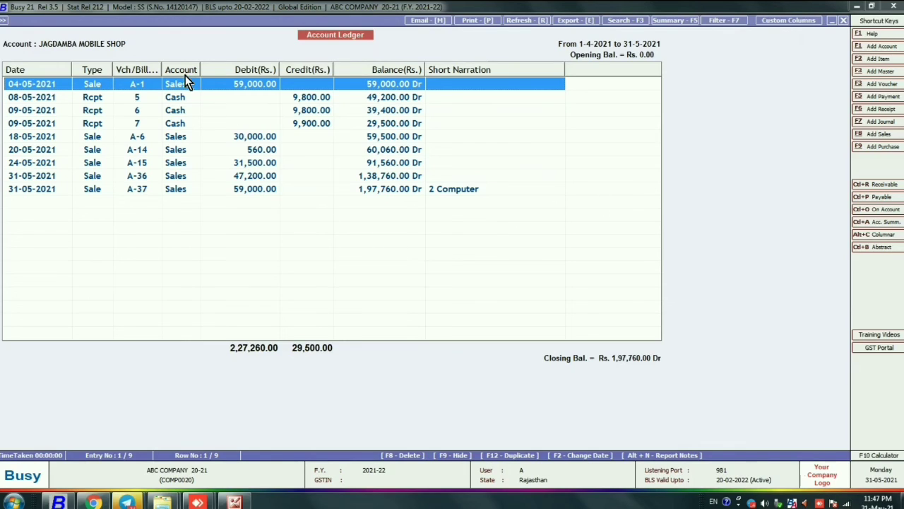
Widen the Vch/Bill No column in the account ledger so its full heading fits
{"action": "left_click_drag", "start_coordinate": [163, 71], "coordinate": [181, 72]}
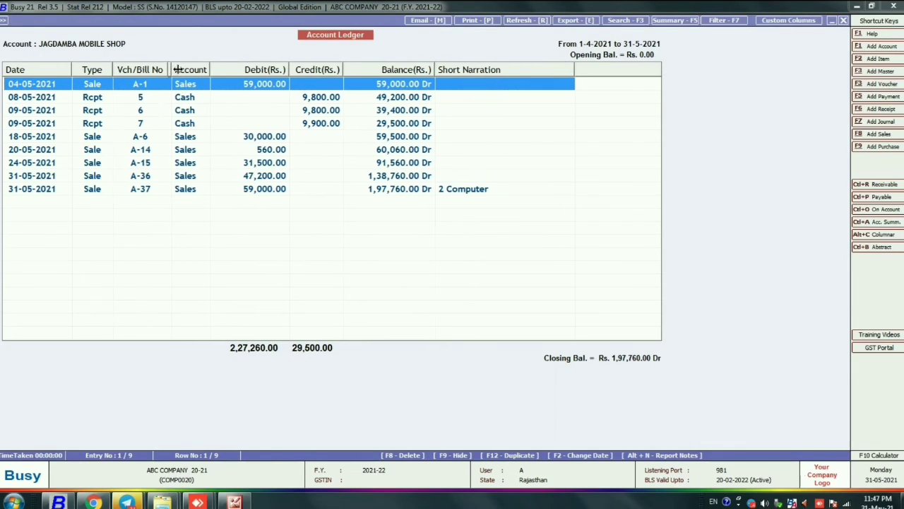